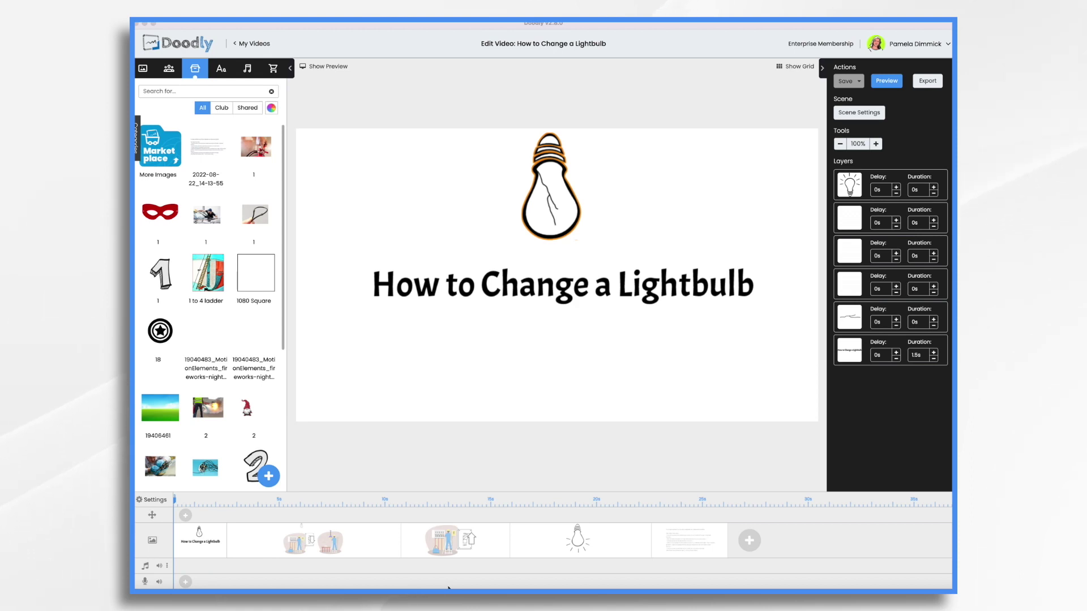
Show the final Doodly scene with its step text, then switch to Voomly's Video Drive in Safari.
left_click(676, 553)
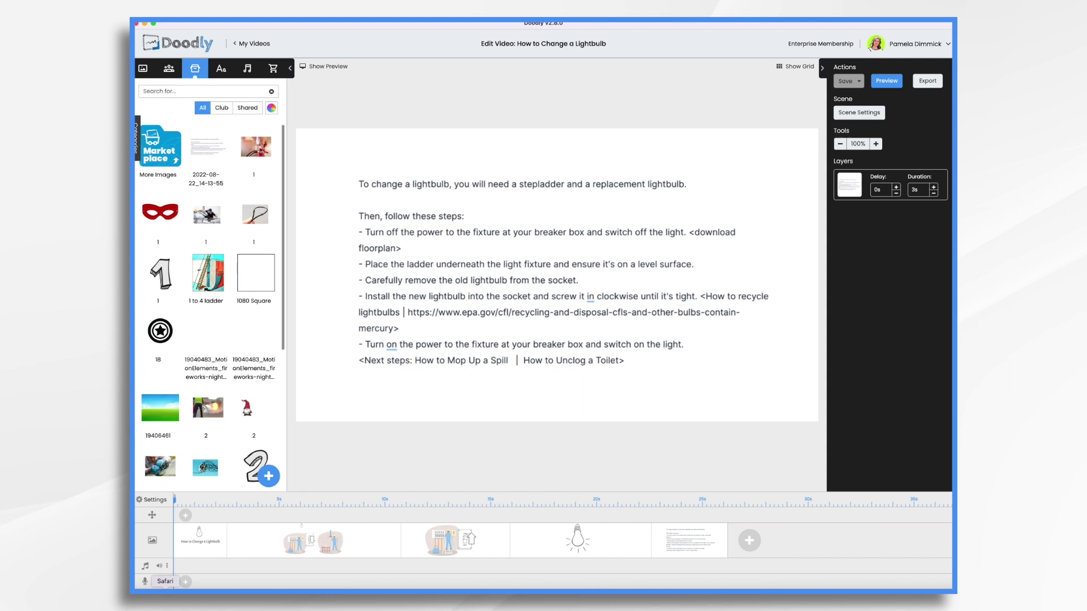
left_click(165, 588)
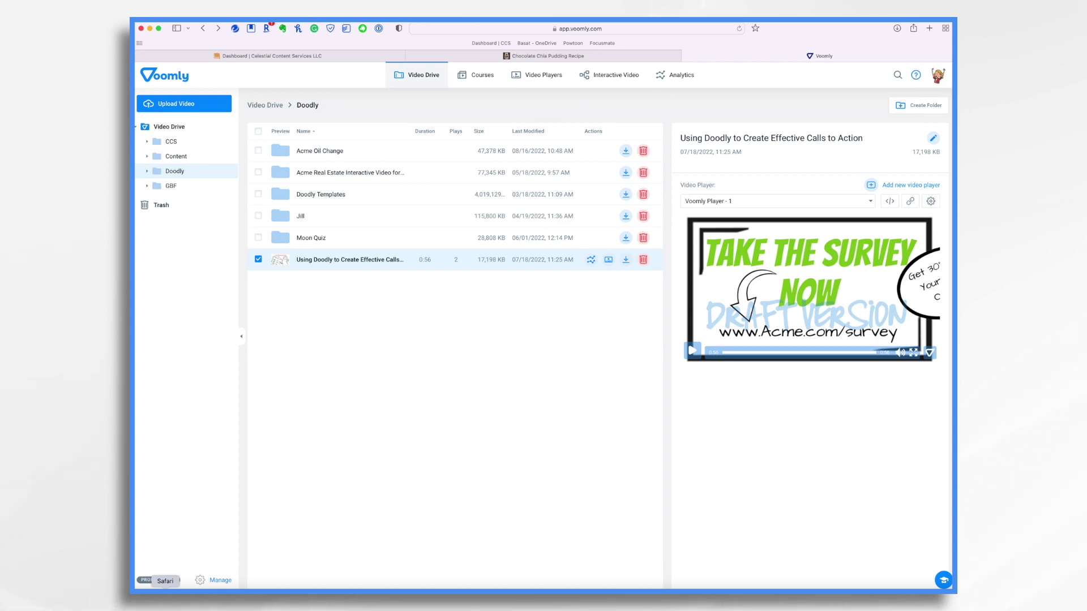
Deselect the previewed video and create an interactive funnel named 'Facilities Maintenance Training Video'.
left_click(375, 413)
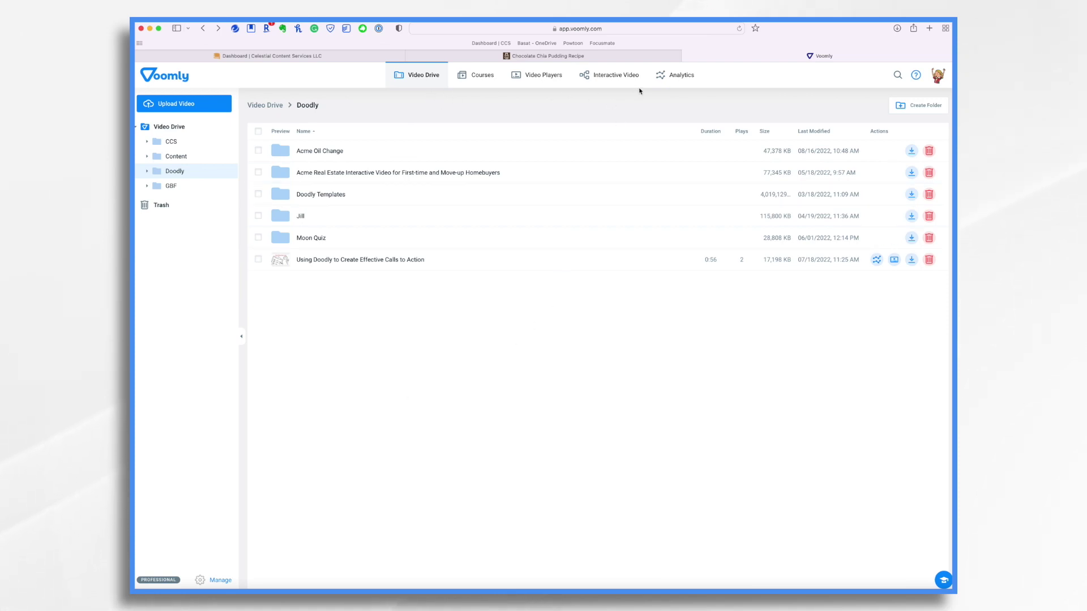
left_click(620, 79)
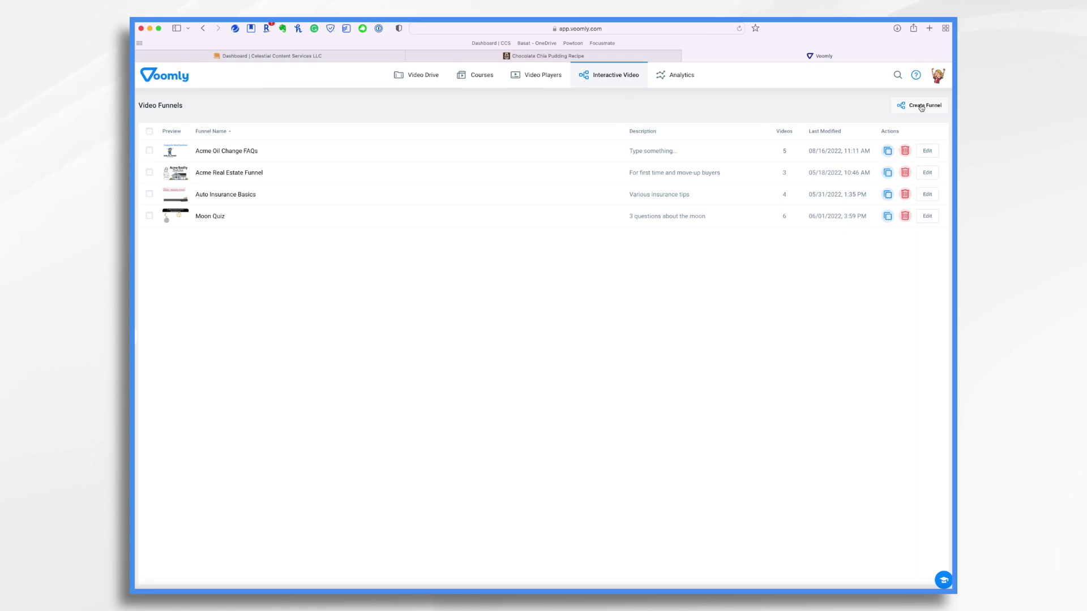
left_click(921, 108)
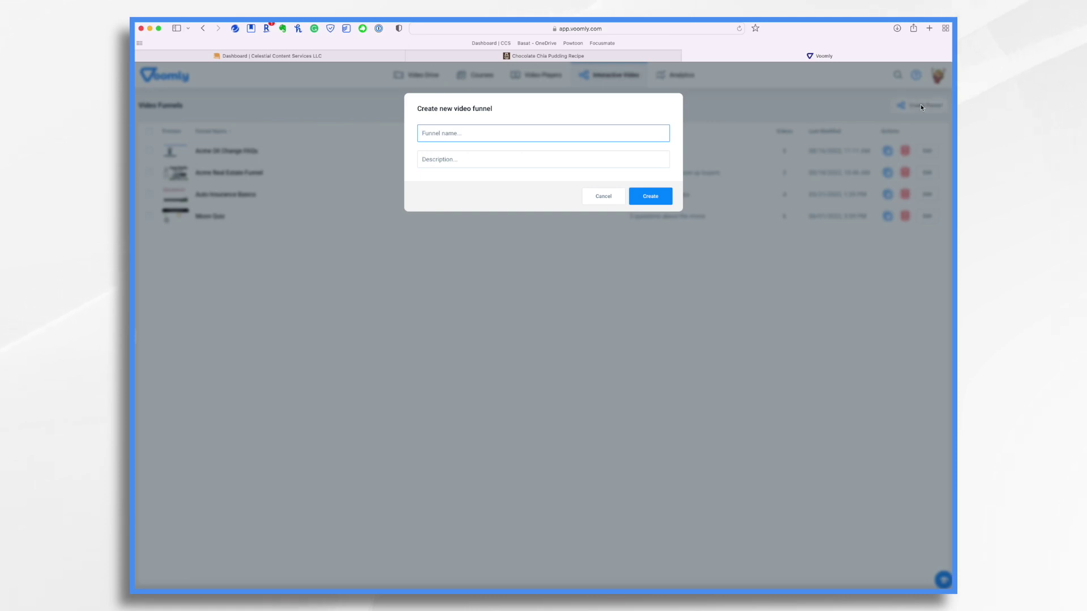
type("Facilities Ma")
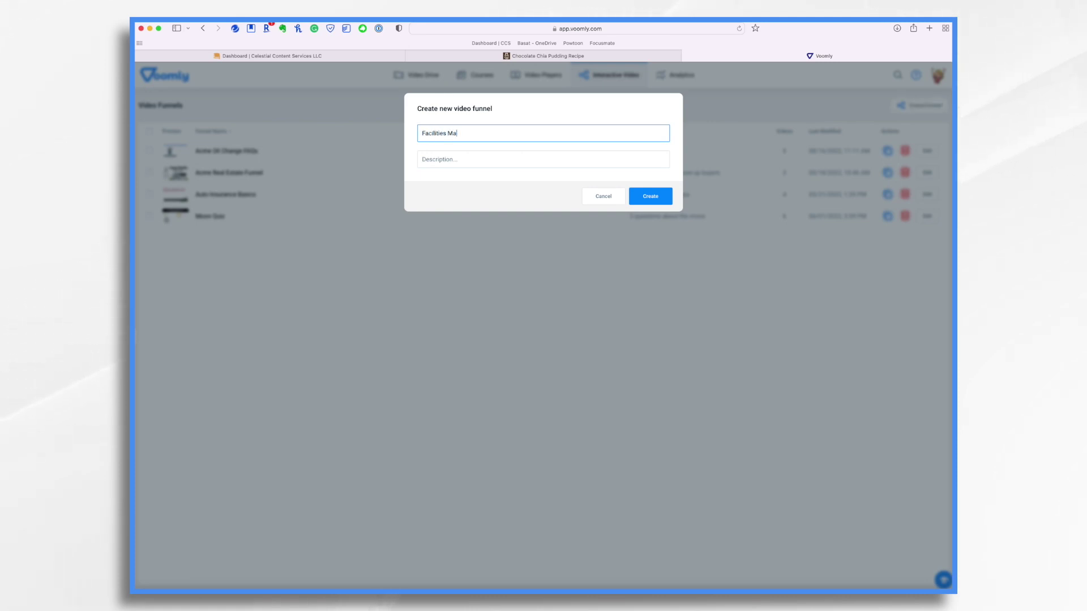
type("intenance Training Video")
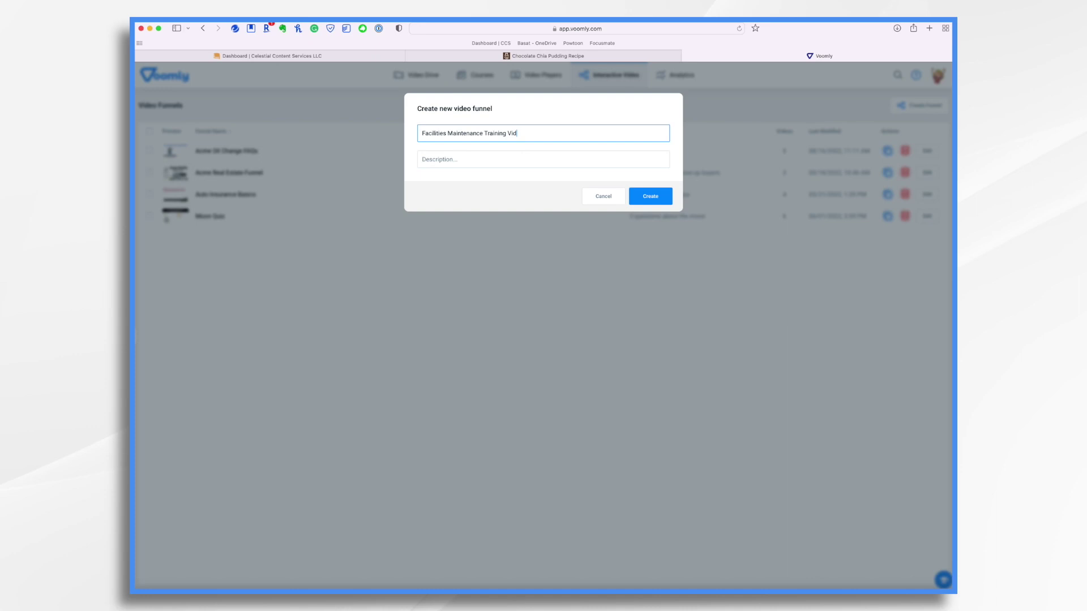
left_click(655, 196)
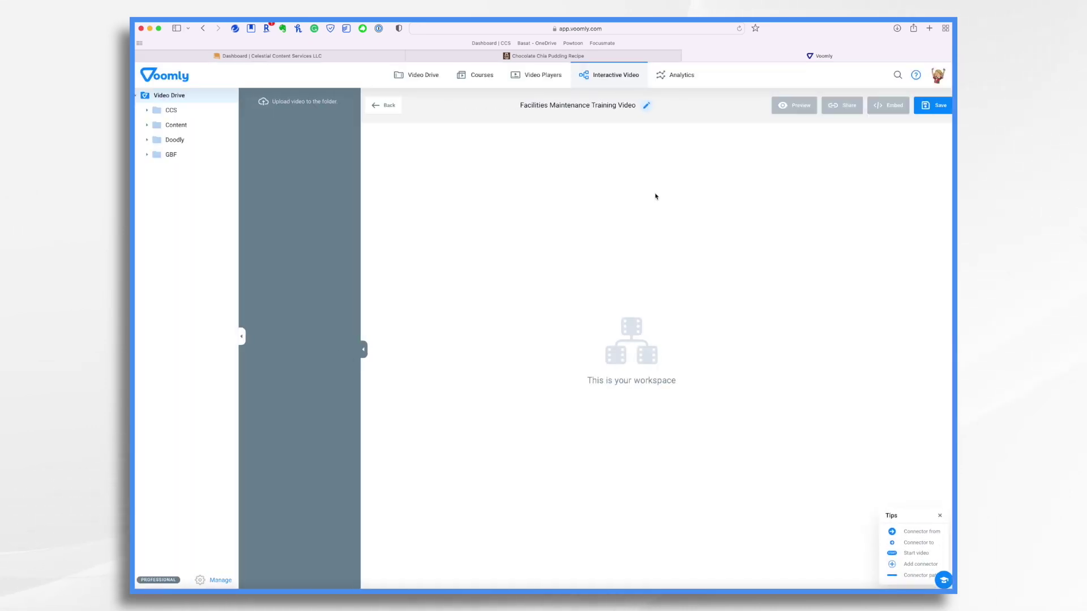
Upload the three Week 34 videos: How to Change a Lightbulb, Mop Up a Spill, Unclog a Toilet.
left_click(288, 103)
left_click(501, 316)
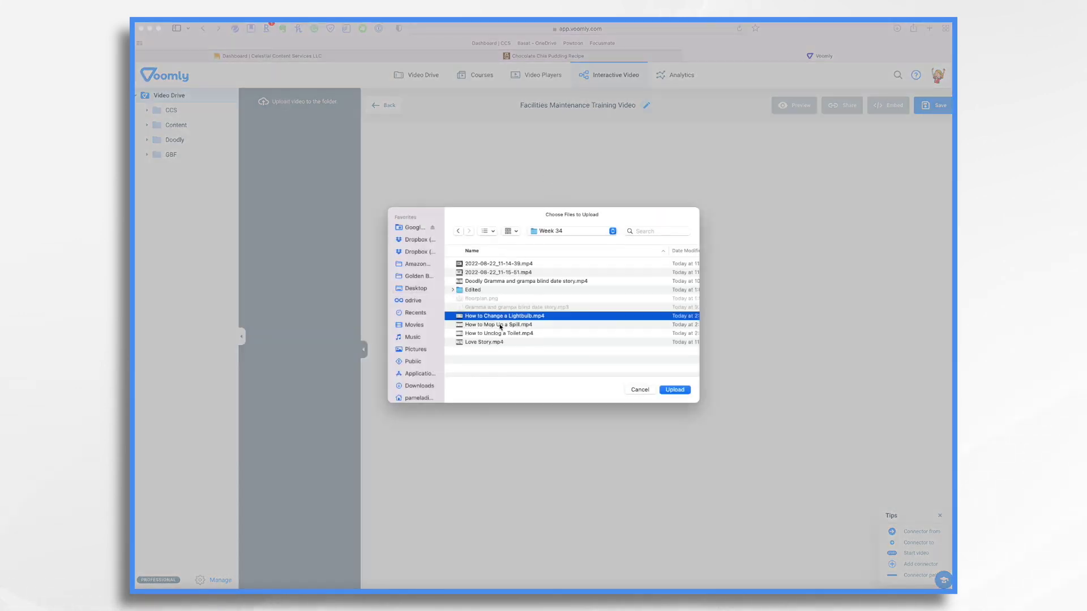
left_click(674, 390)
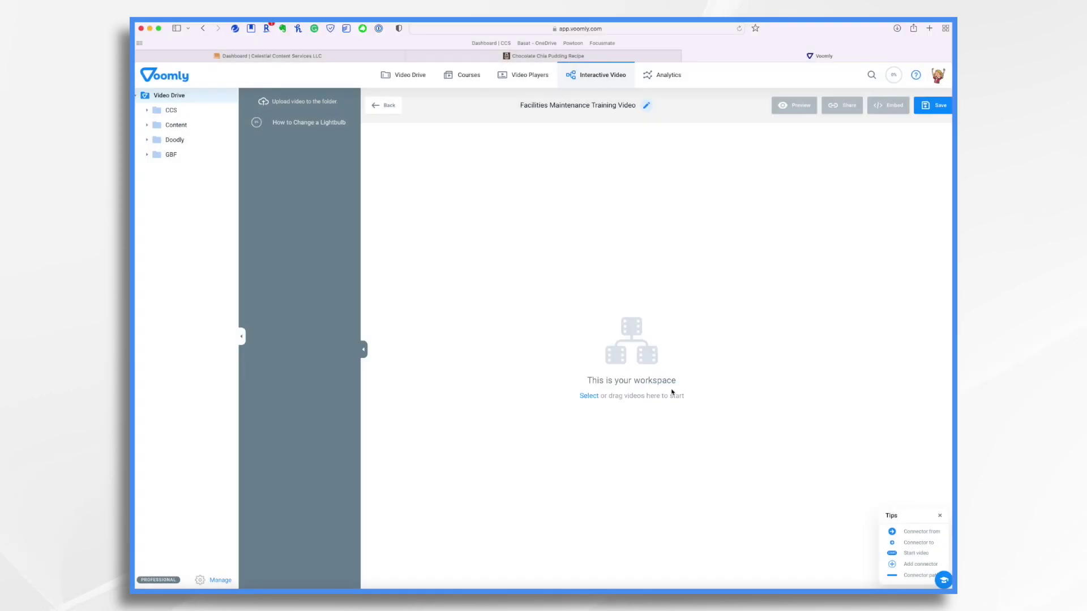
left_click(313, 103)
left_click(498, 324)
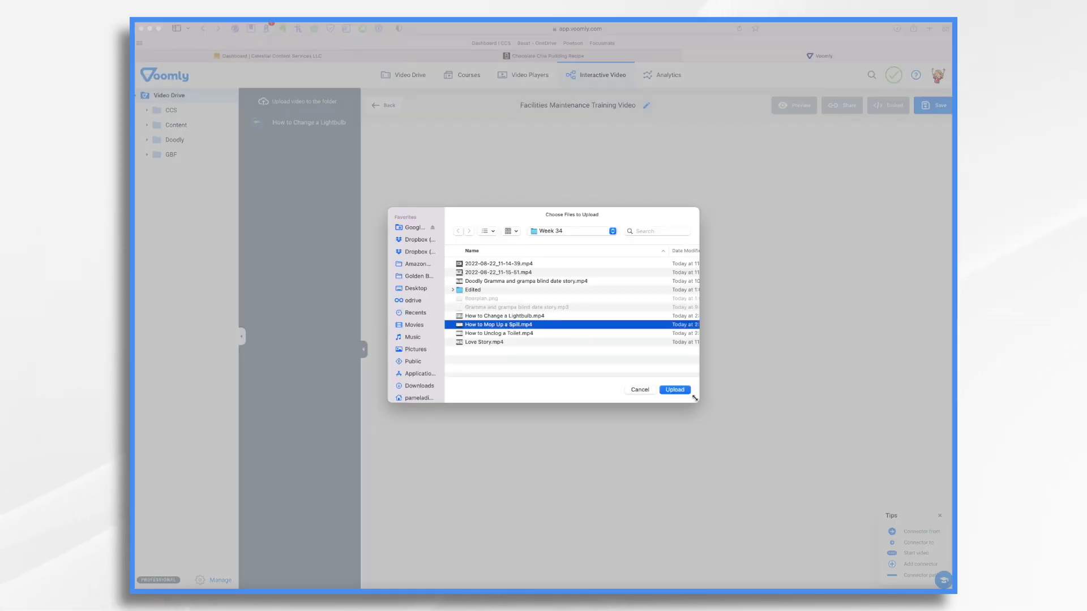
left_click(674, 390)
left_click(302, 103)
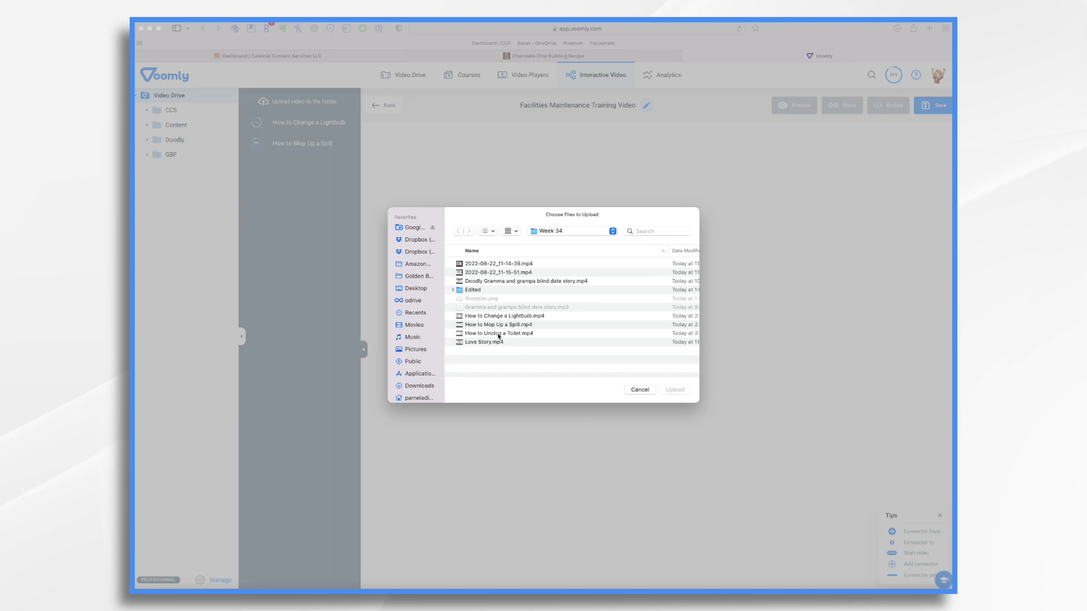
left_click(498, 334)
left_click(675, 391)
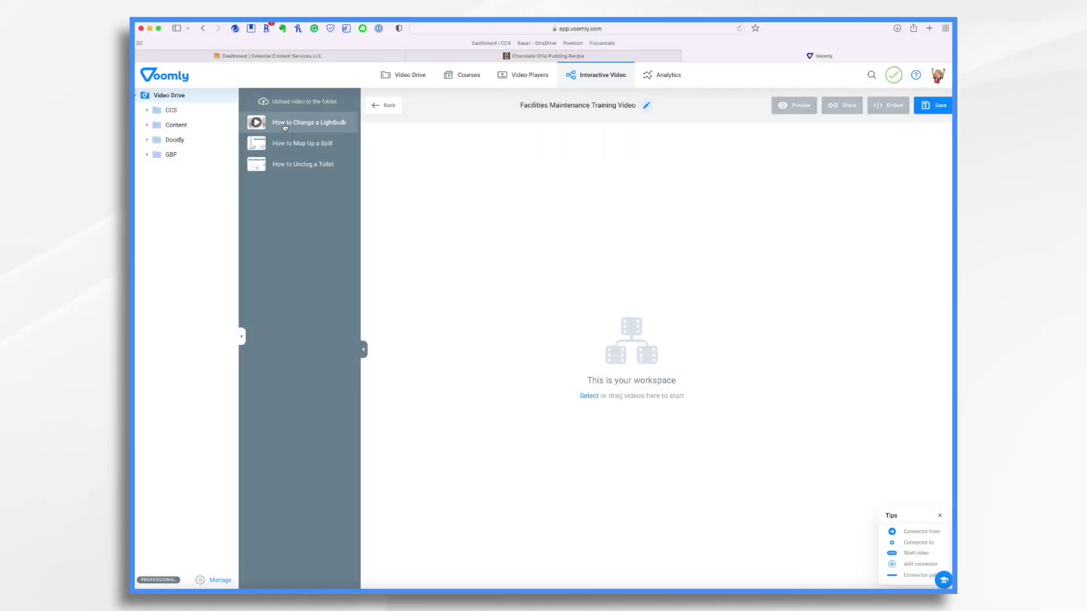
Place the Lightbulb, Spill and Toilet videos on the canvas and chain them in that order.
left_click_drag(285, 126, 567, 254)
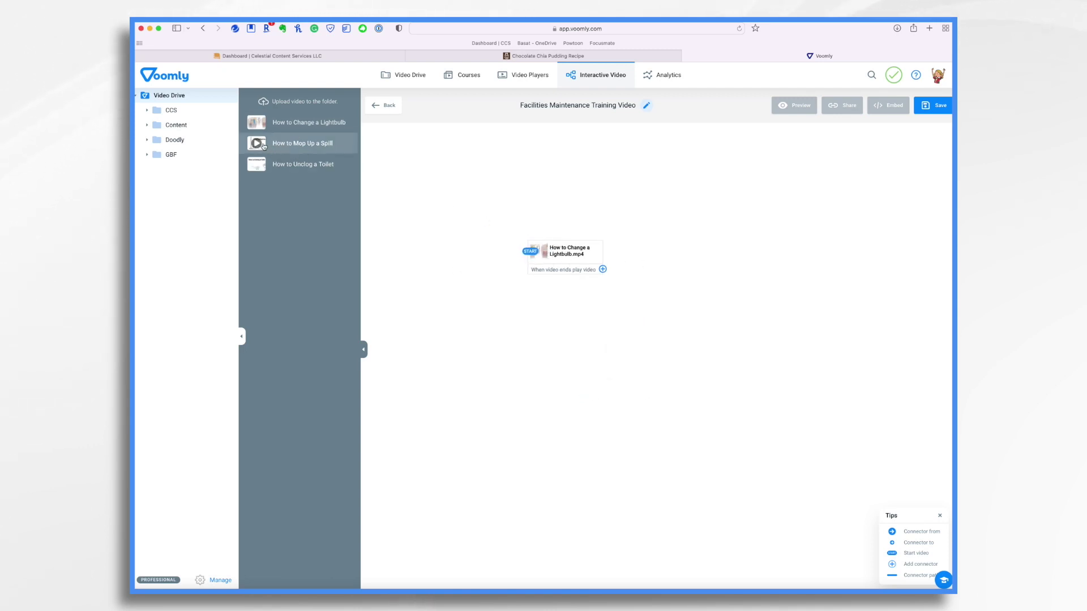
left_click_drag(253, 147, 701, 257)
left_click_drag(272, 161, 681, 308)
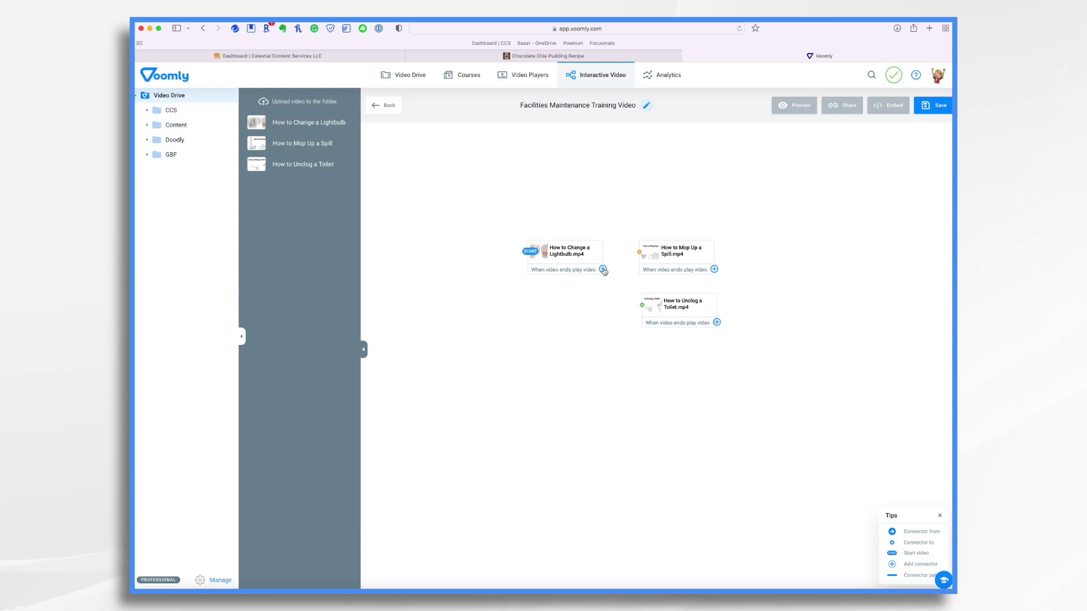
left_click_drag(604, 270, 657, 272)
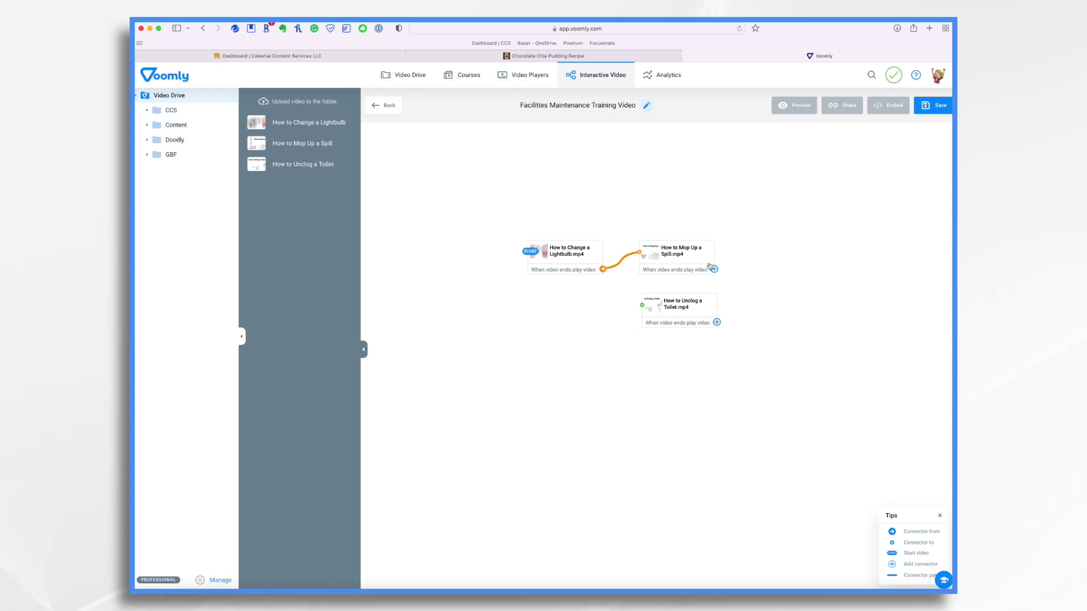
left_click_drag(714, 269, 662, 303)
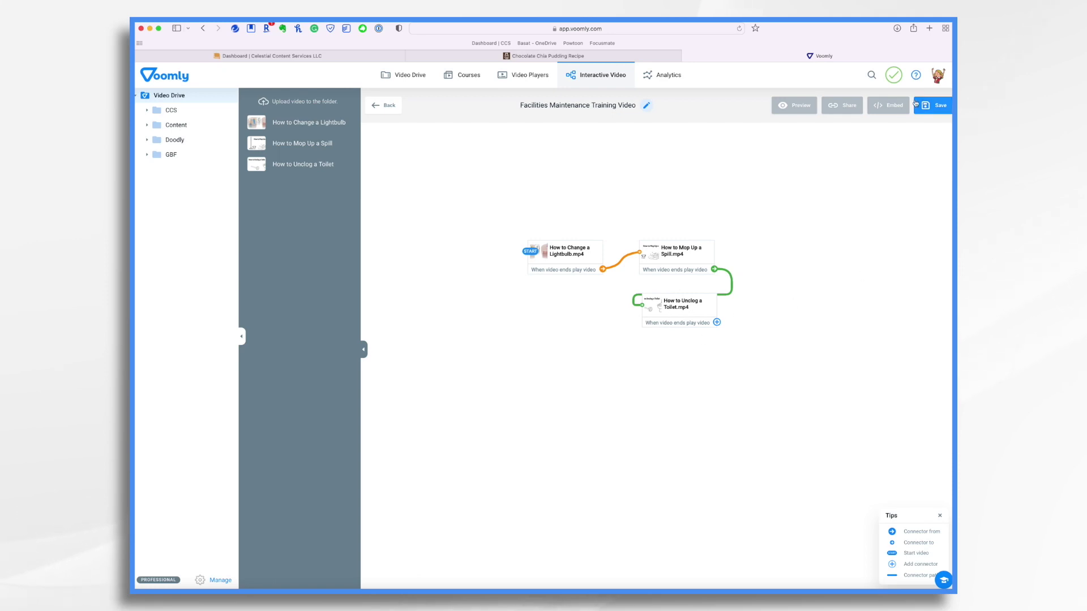
Save the funnel and open How to Change a Lightbulb.mp4 in the interactive editor.
left_click(935, 106)
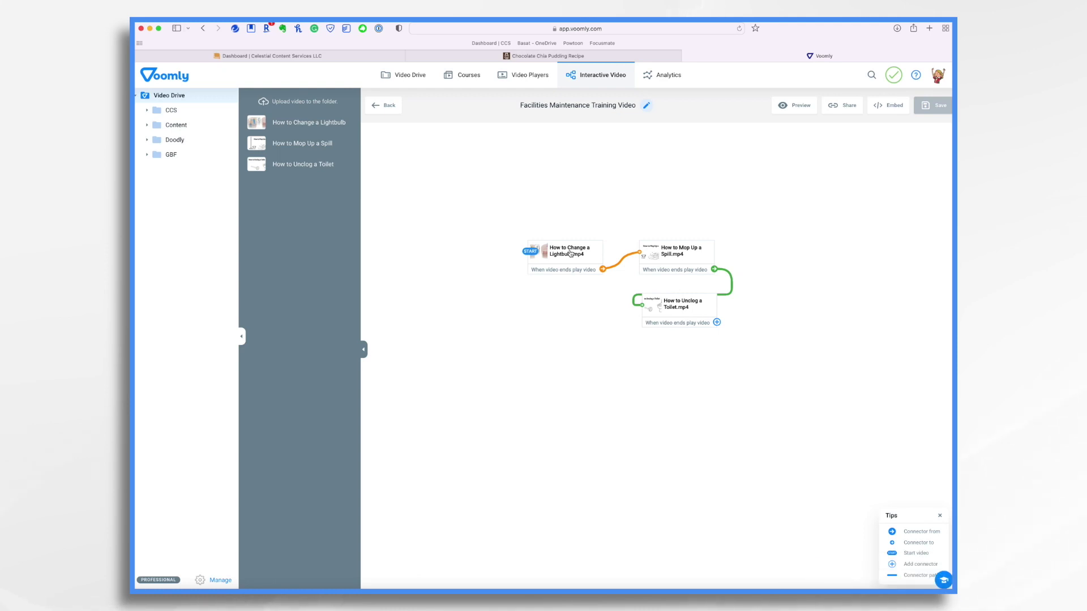
left_click(571, 254)
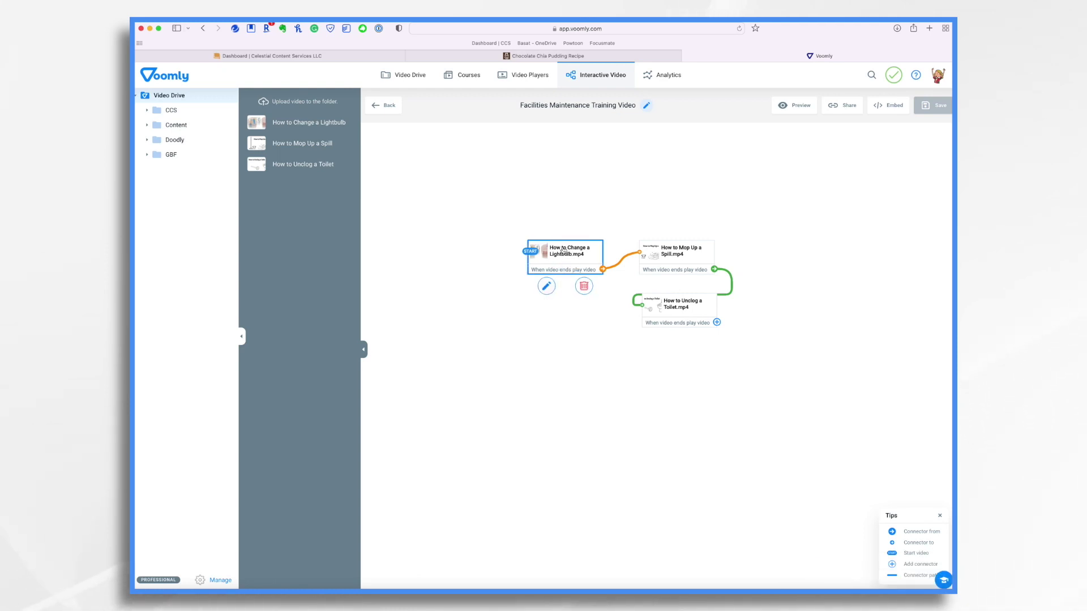
left_click(547, 287)
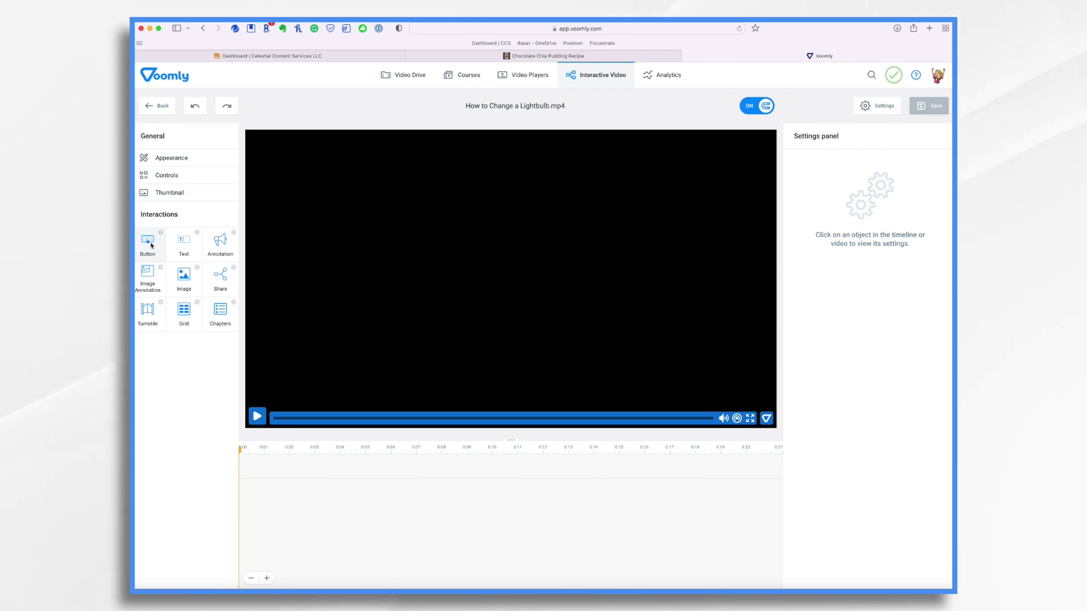
Add a Button interaction to the lightbulb video, shown from about 0:06.5 to 0:09.
left_click_drag(151, 245, 327, 479)
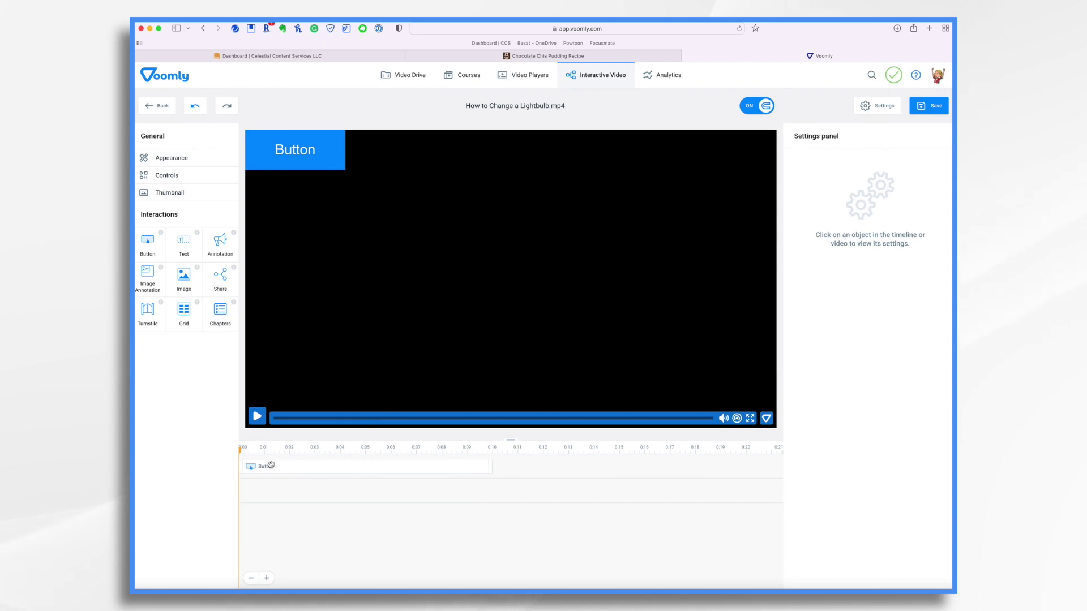
mouse_move(241, 452)
left_mouse_down()
mouse_move(445, 470)
mouse_move(406, 468)
left_mouse_up()
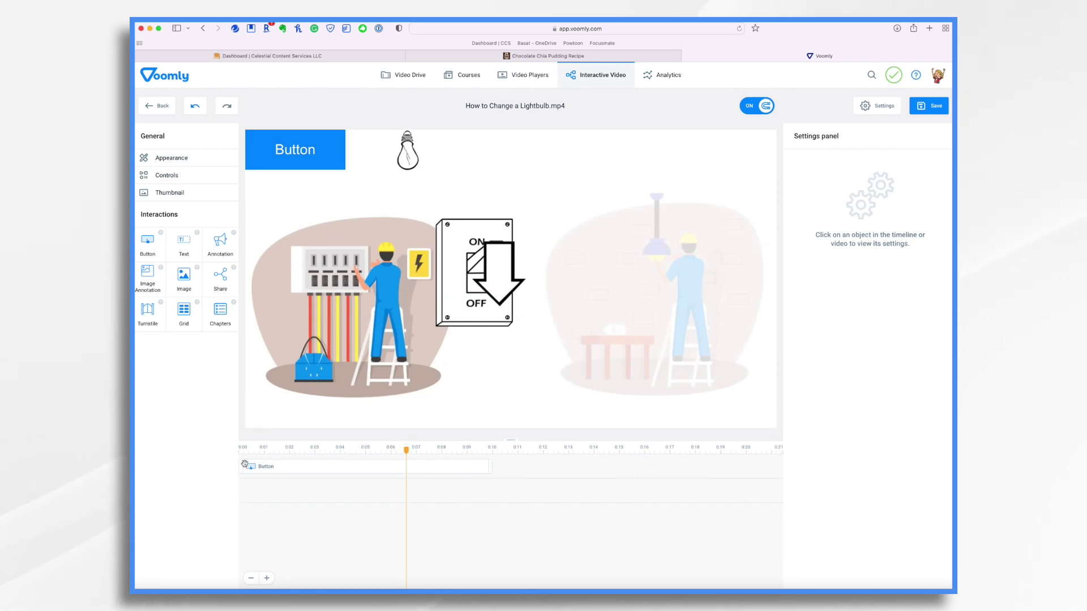
left_click_drag(242, 467, 409, 474)
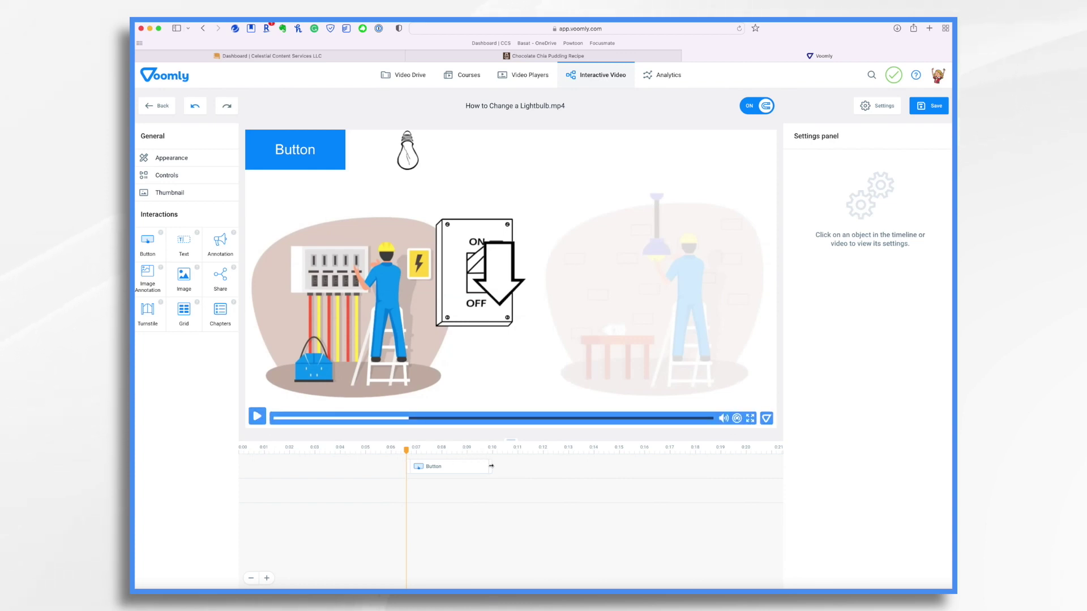
left_click_drag(485, 466, 470, 467)
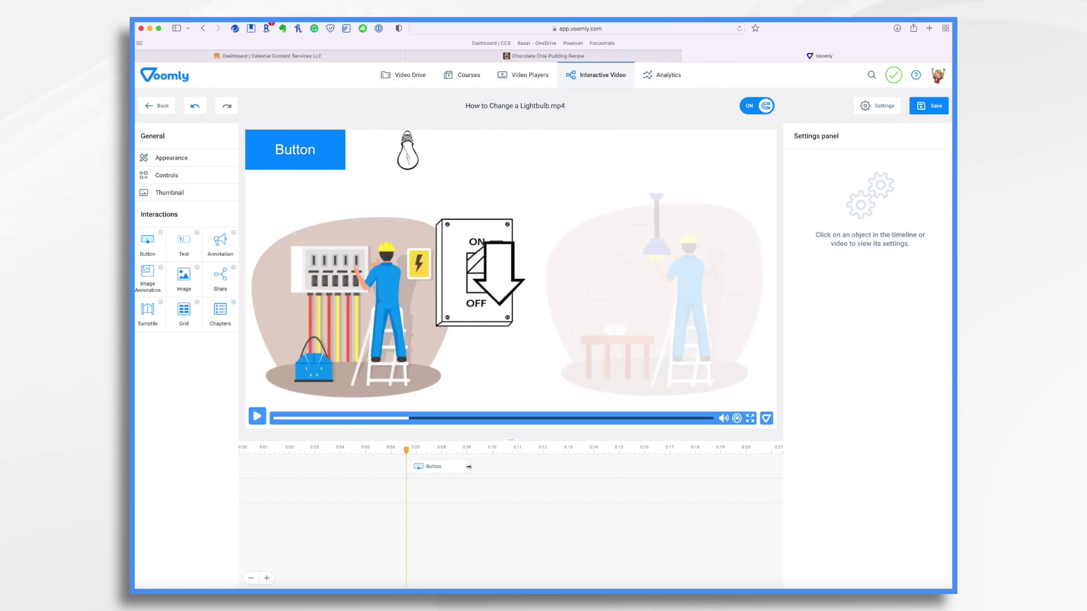
Nudge the button down and right and rename it 'Download Facility Floor Plan'.
left_click(330, 148)
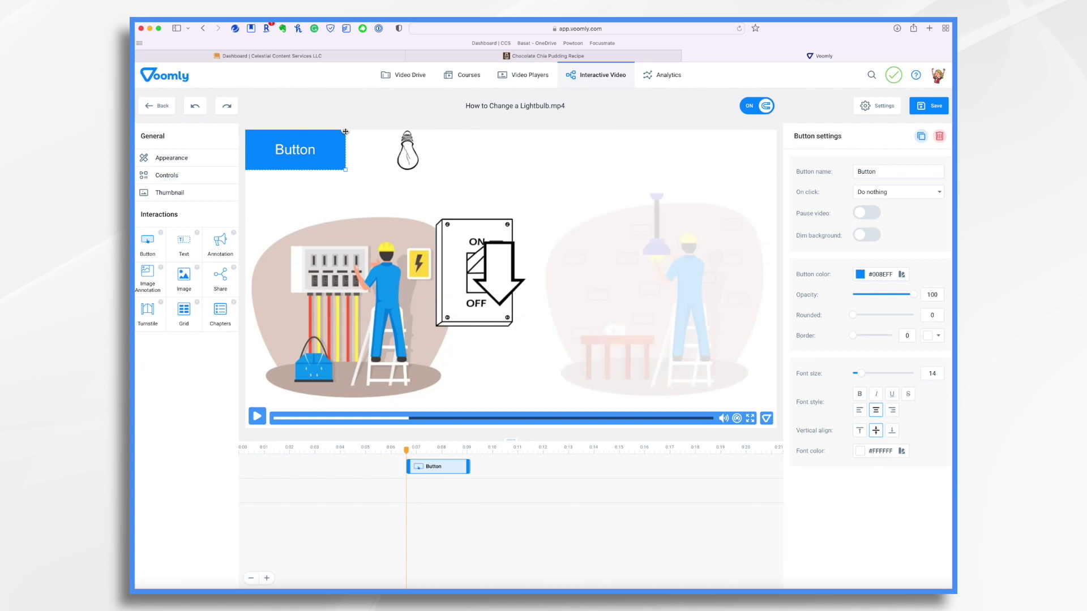
left_click_drag(346, 131, 531, 175)
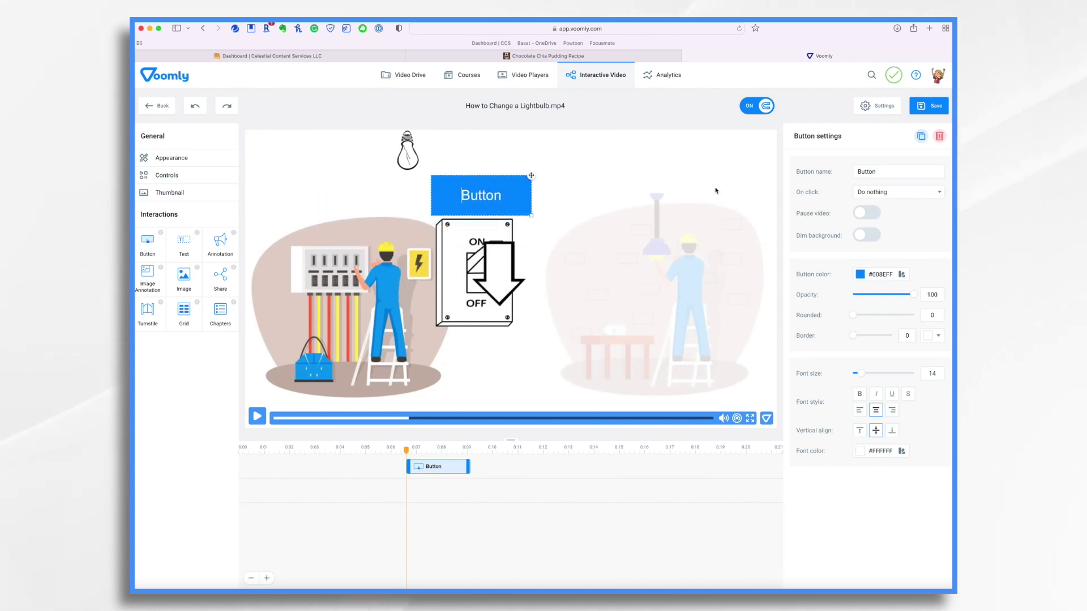
double_click(885, 172)
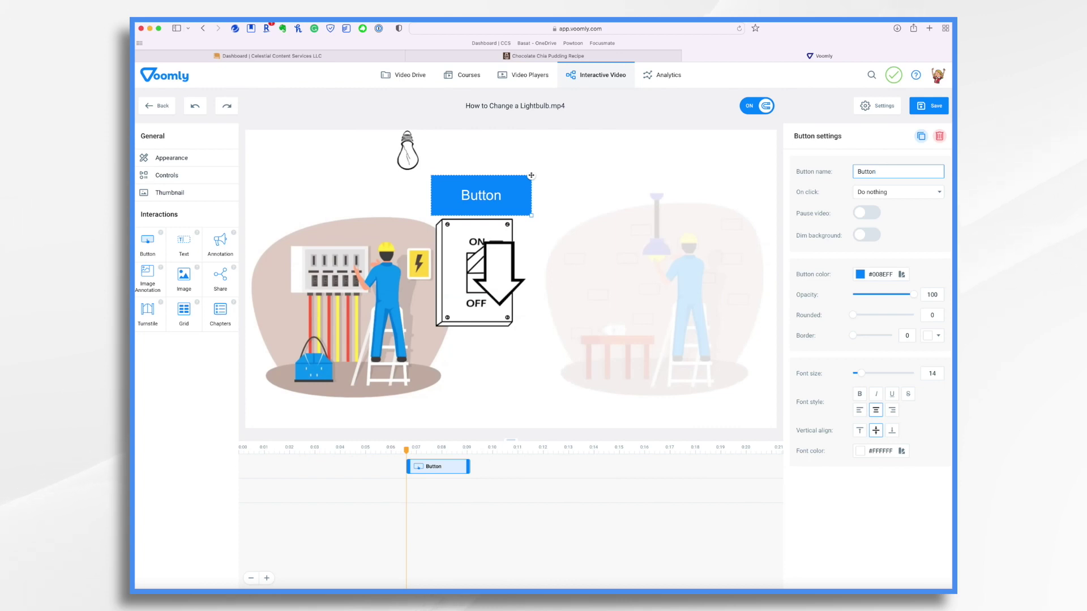
type("Download Facility Floor Plan")
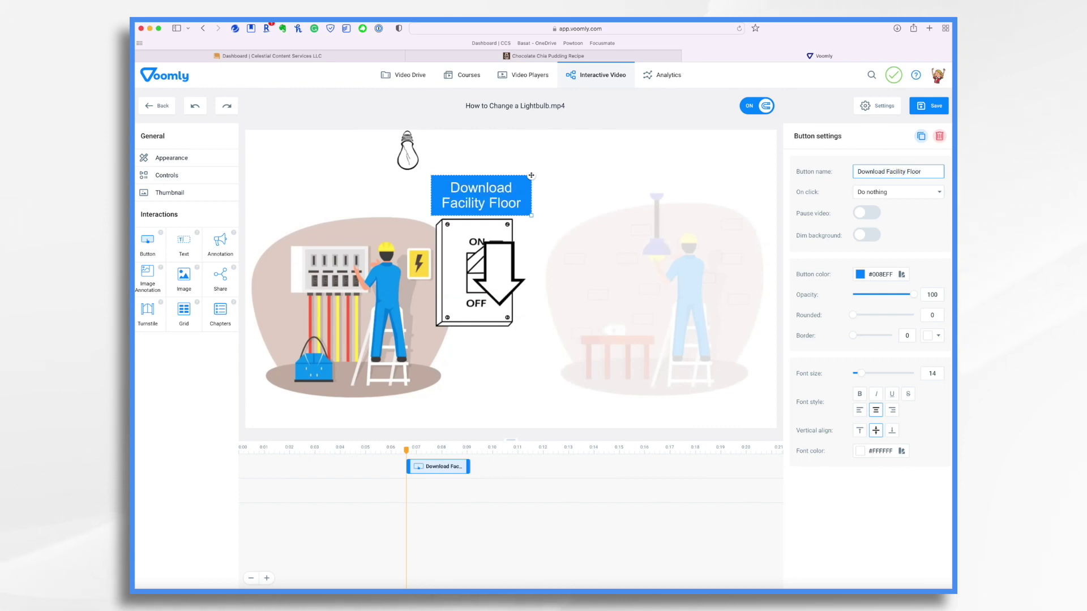
left_click(510, 194)
Set the button text to size 10 and the button colour to green.
left_click(509, 195)
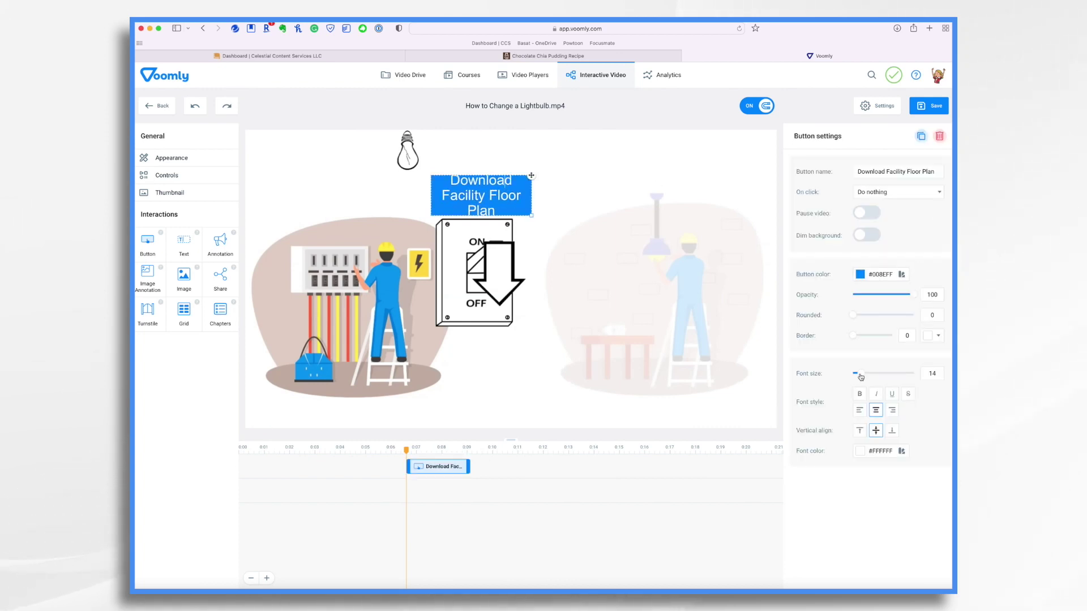
left_click_drag(861, 377, 860, 377)
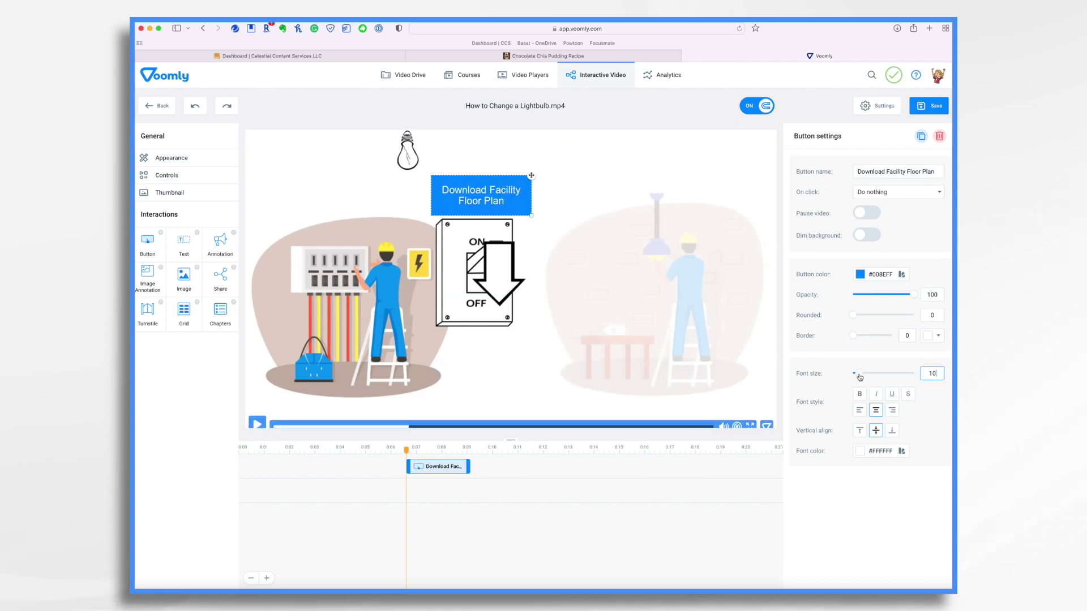
left_click(860, 275)
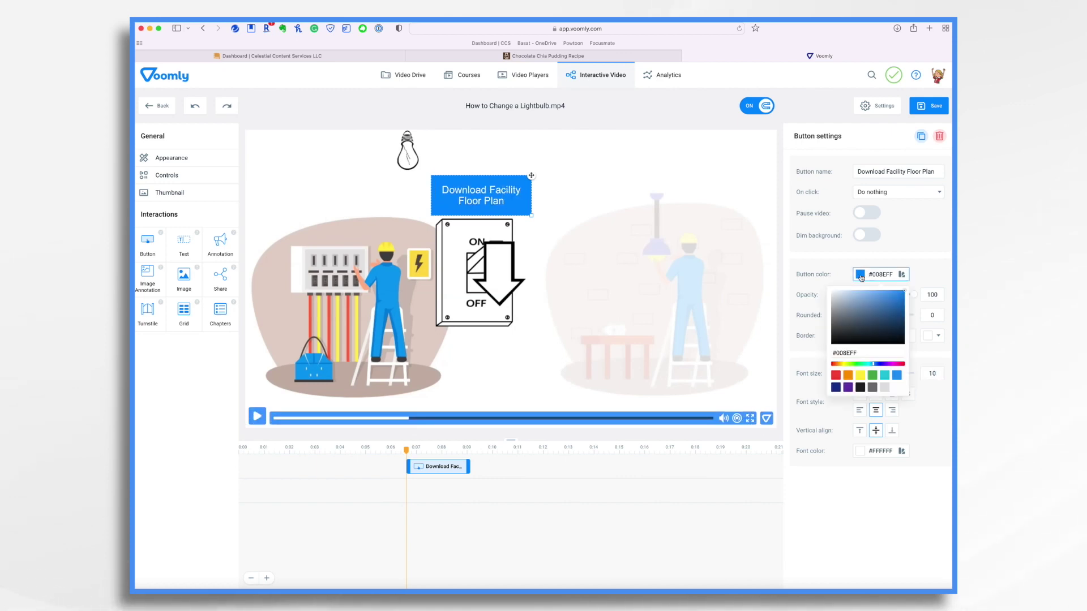
left_click(872, 376)
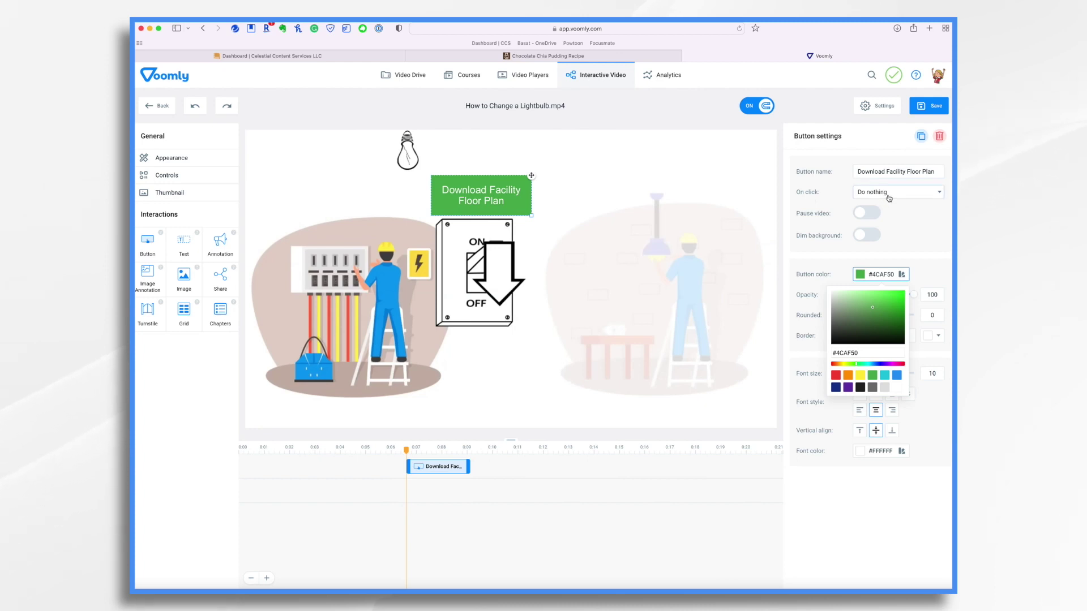
Set the button's On click action to Open URL and clear the default address.
left_click(941, 195)
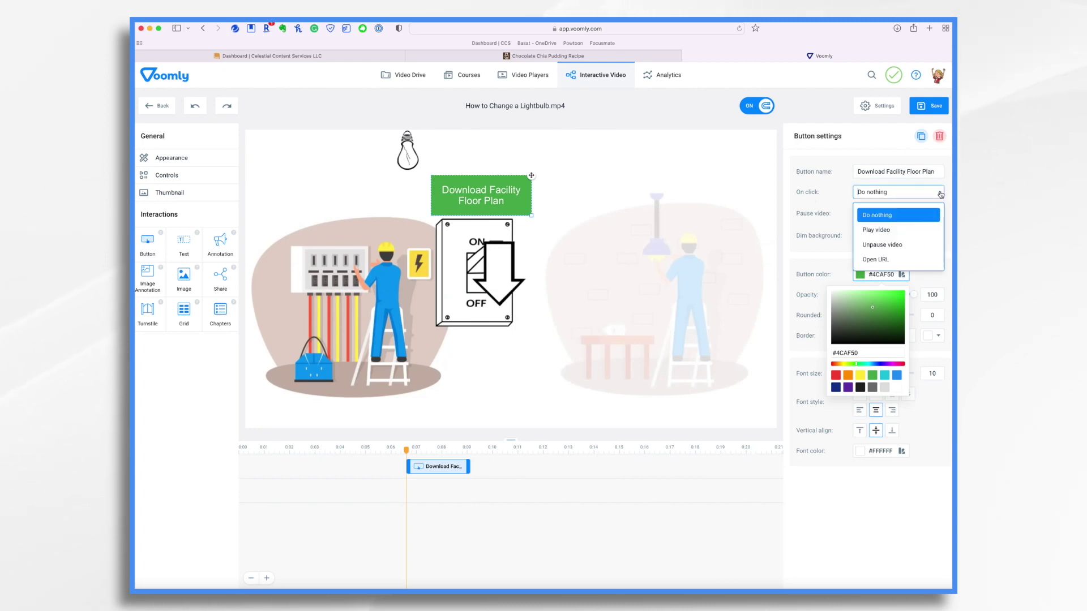
left_click(883, 261)
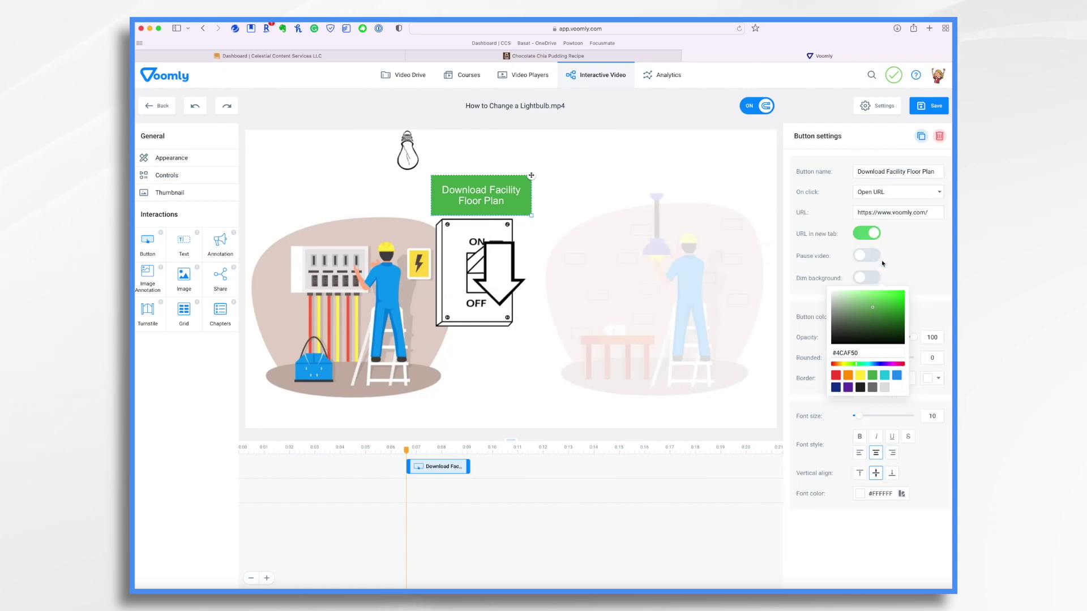
left_click(858, 214)
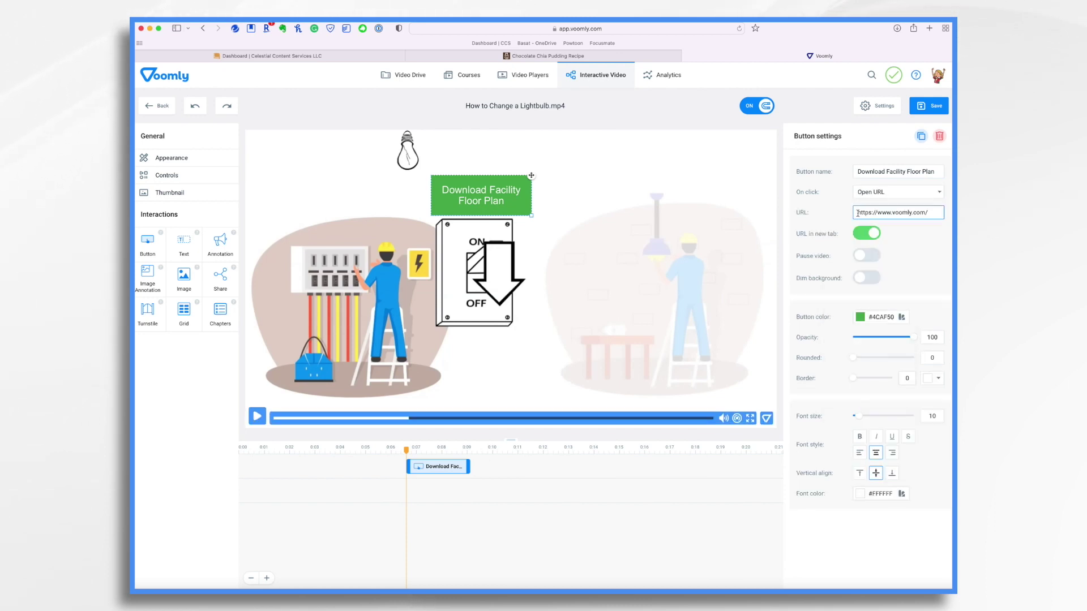
key("super+a")
key("BackSpace")
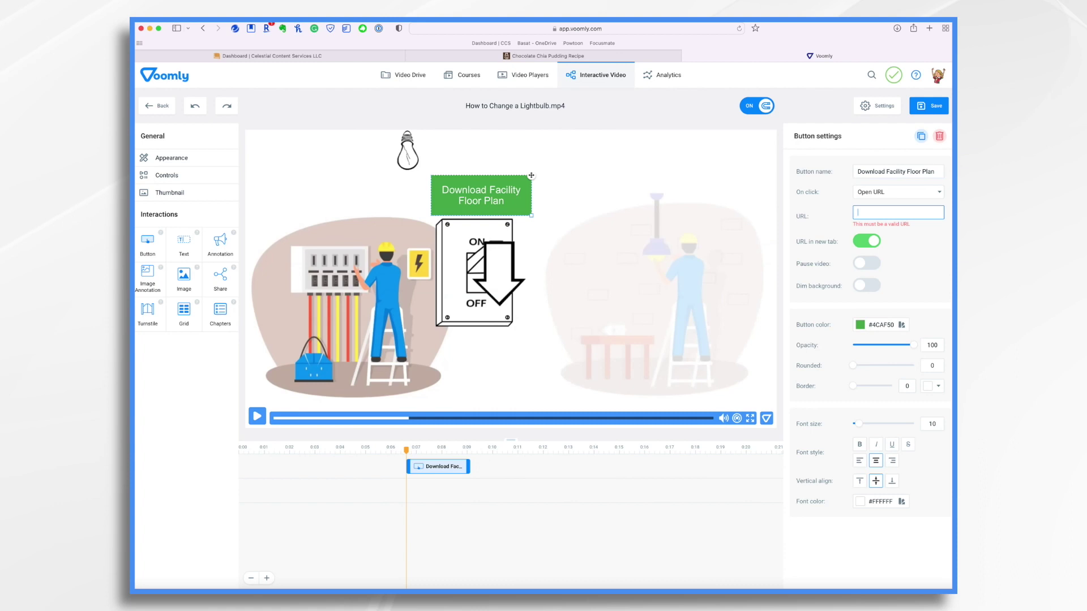
Copy the Dropbox share link for floorplan.png from its Finder folder.
key("super+Tab")
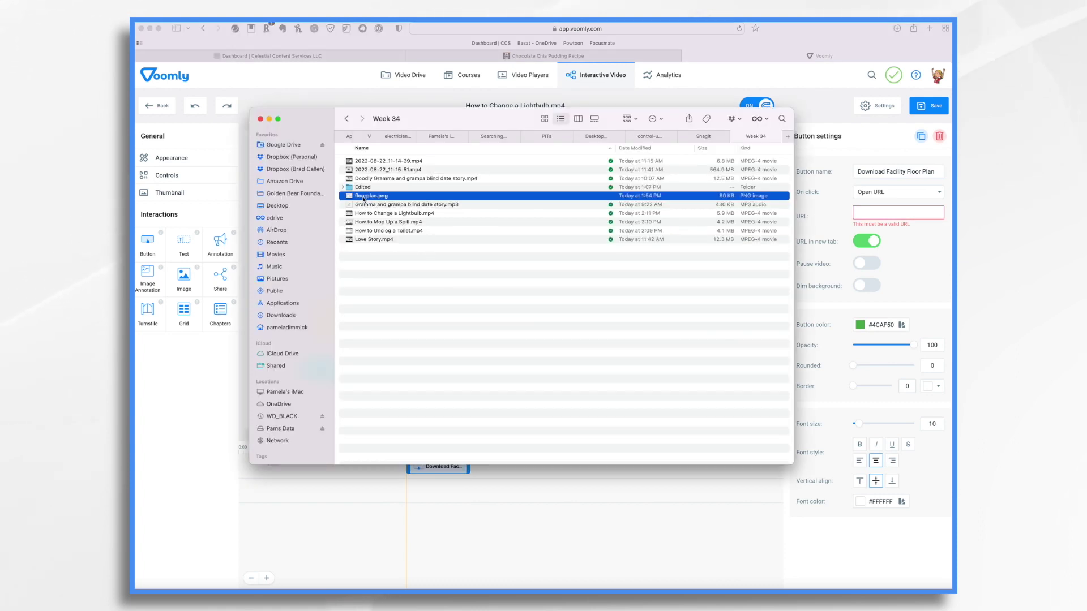
right_click(395, 198)
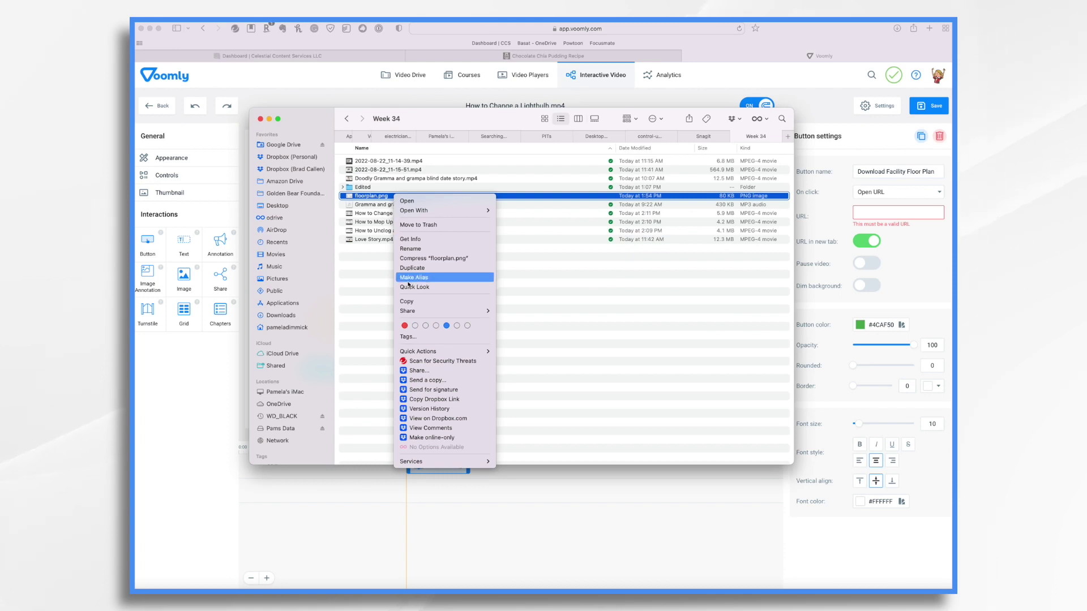
left_click(447, 402)
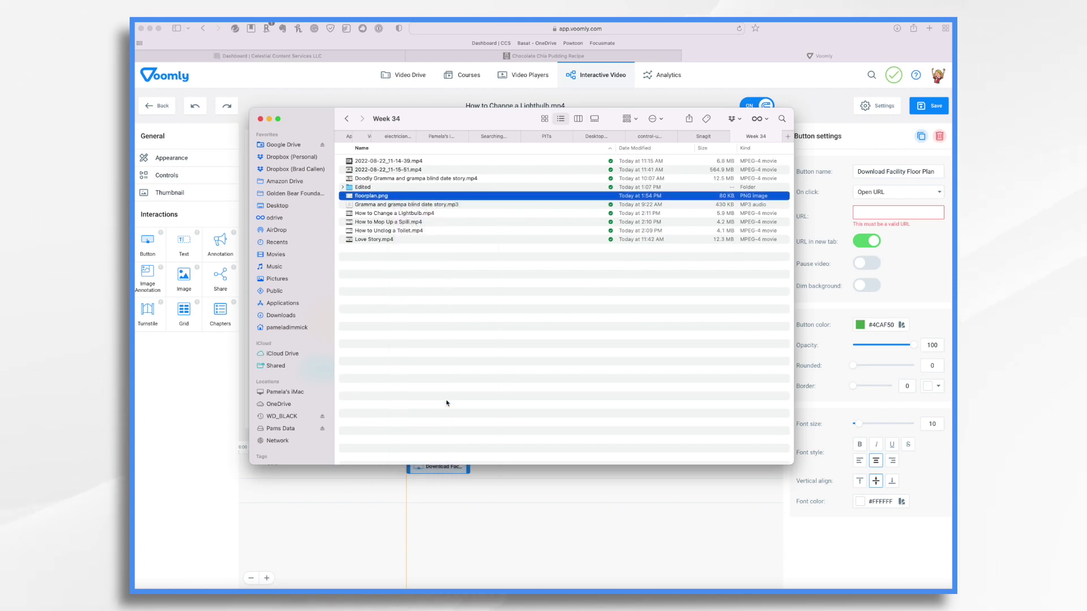
Paste the floorplan.png Dropbox link as the button's URL and save the video.
left_click(876, 213)
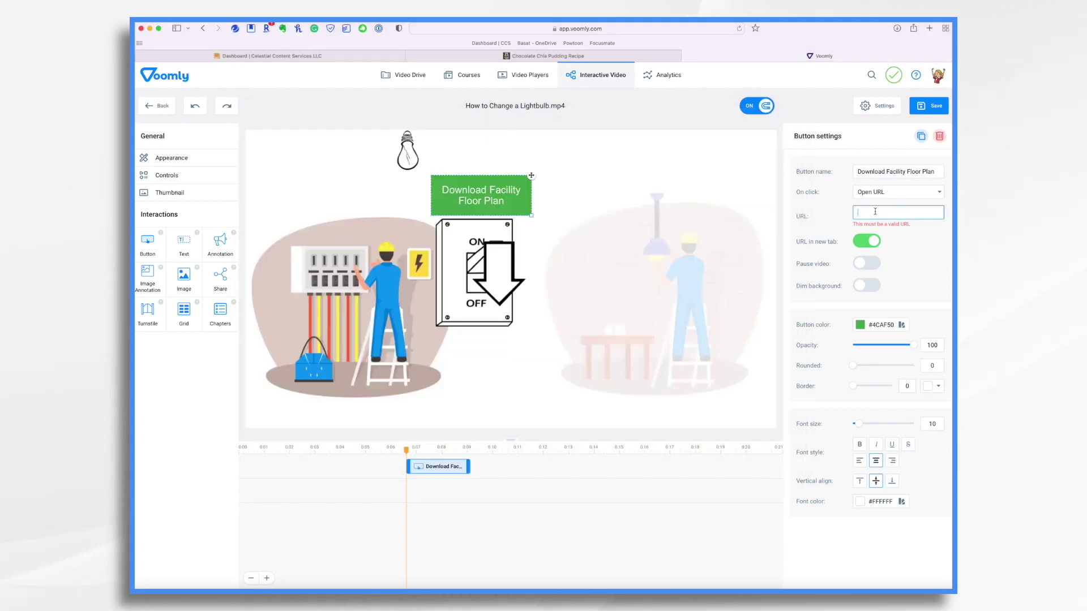
key("super+v")
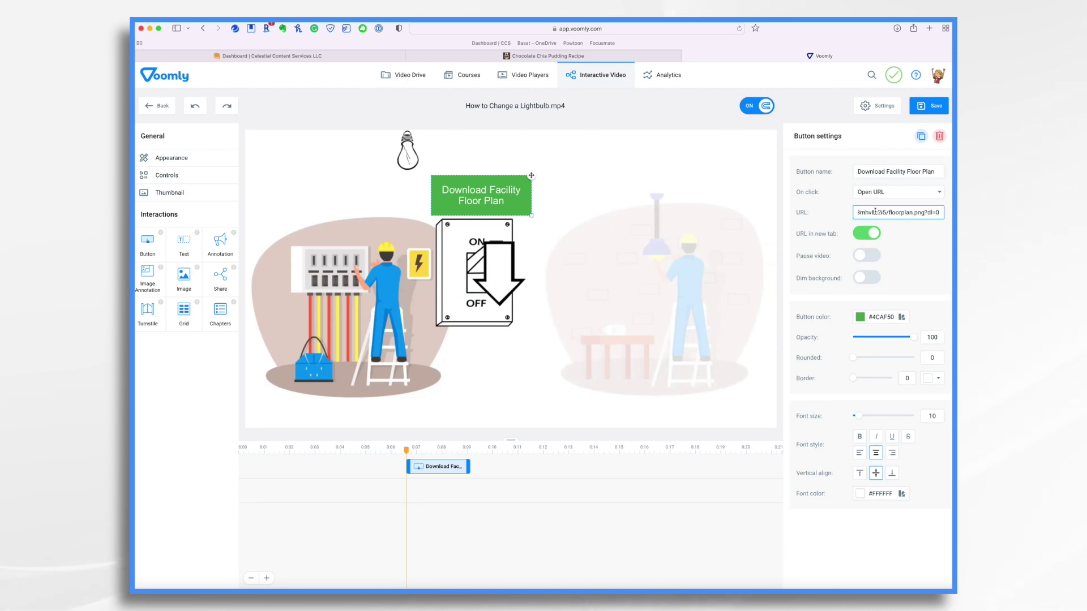
left_click(497, 191)
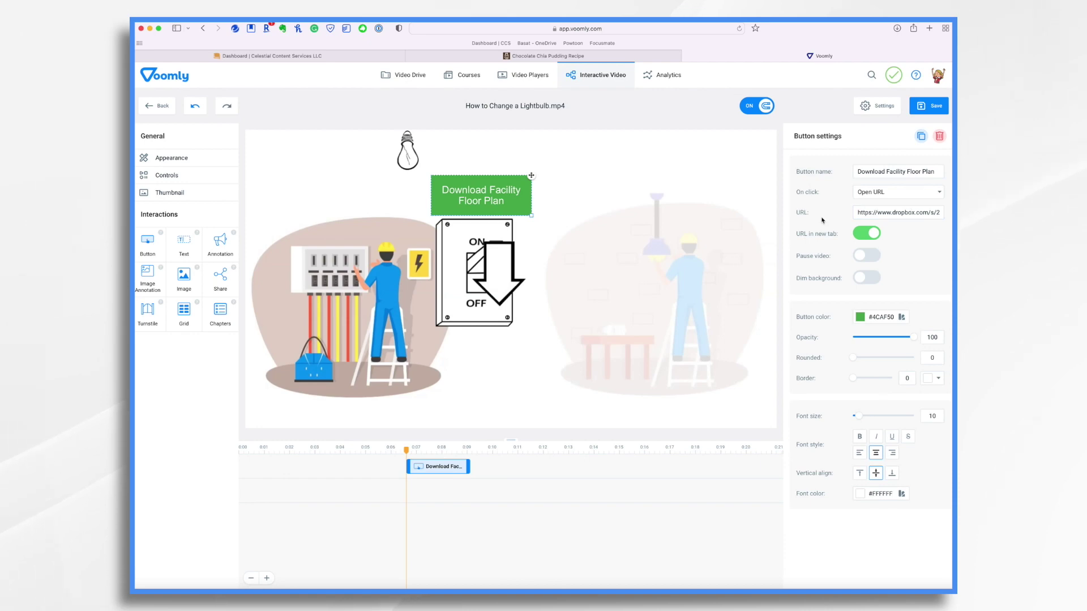
left_click(935, 107)
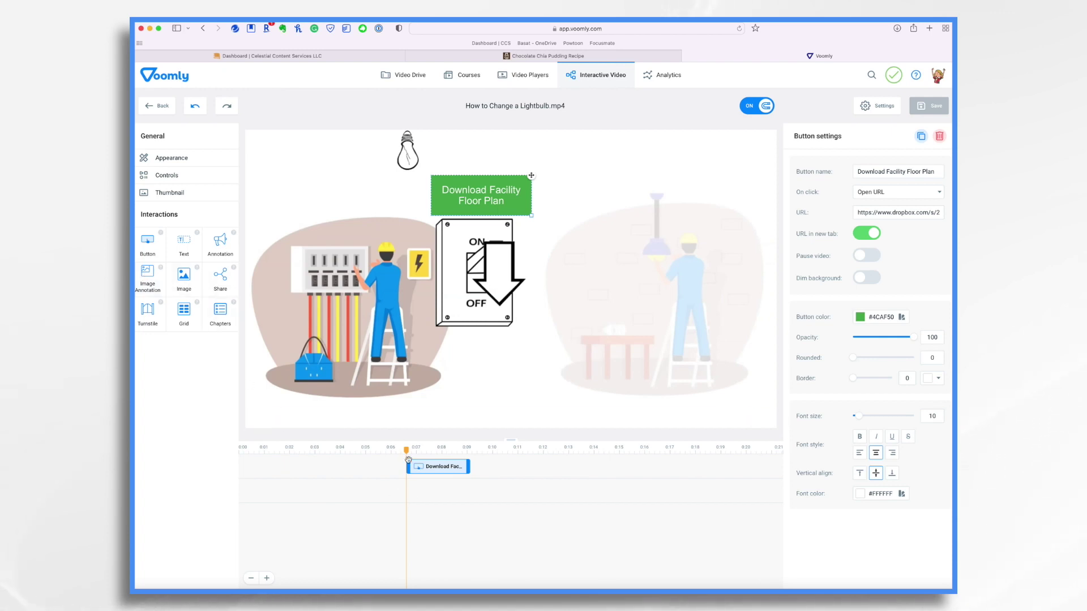
Add an image annotation at 0:17 labelled 'EPA How to recycle bulbs'.
mouse_move(410, 454)
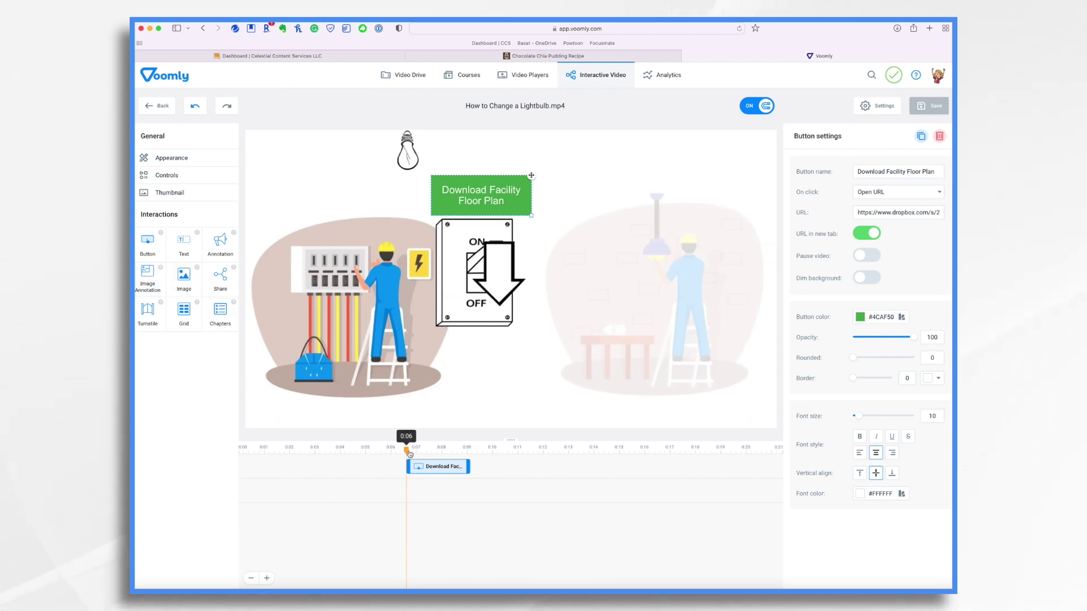
left_click(674, 510)
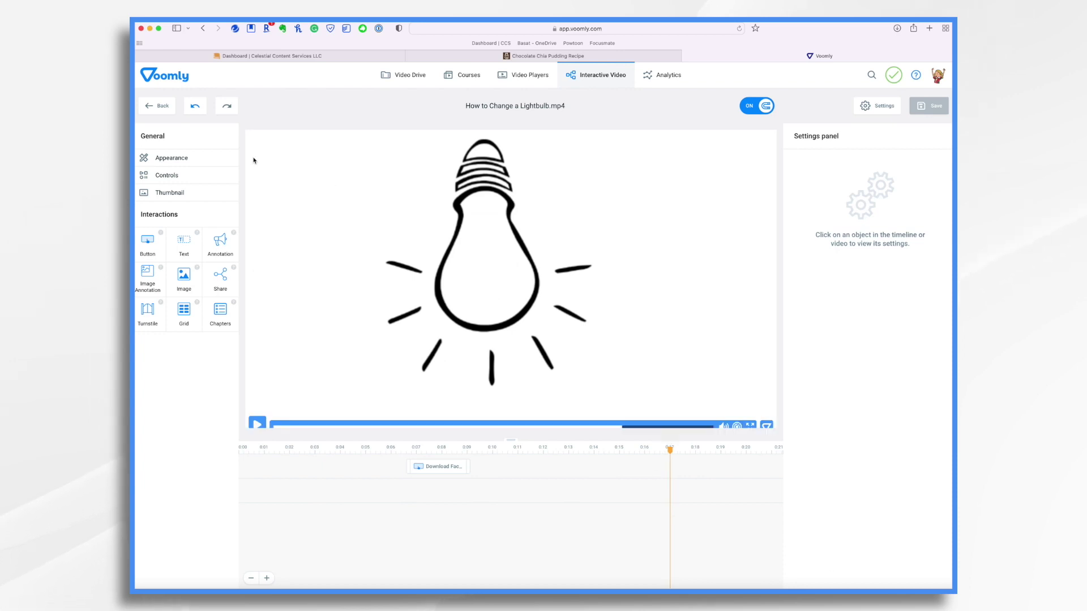
left_click_drag(149, 282, 714, 491)
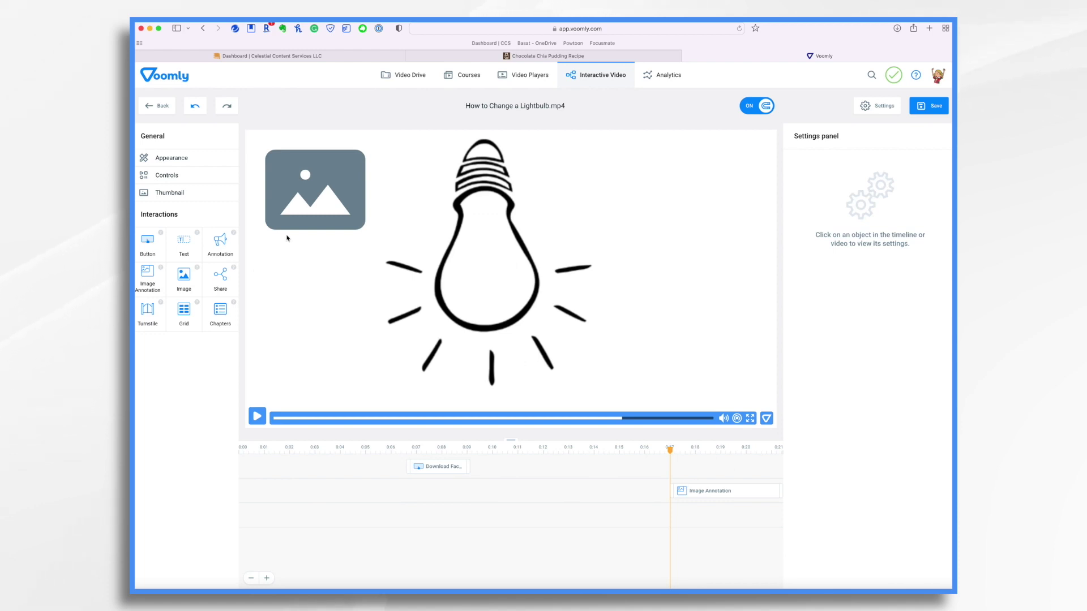
left_click(347, 175)
left_click(913, 174)
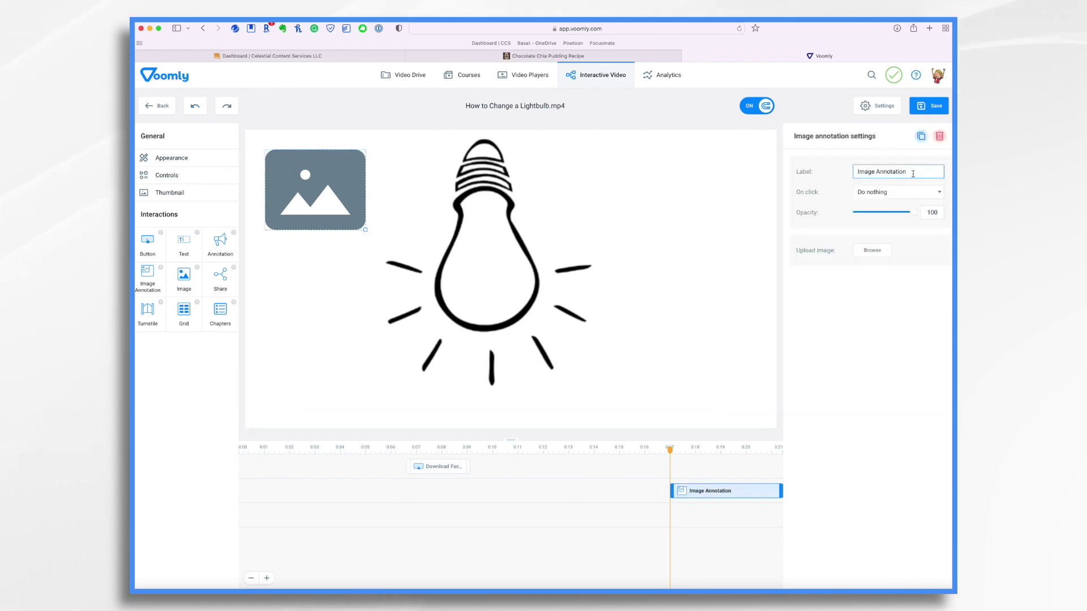
key("super+a")
type("EP")
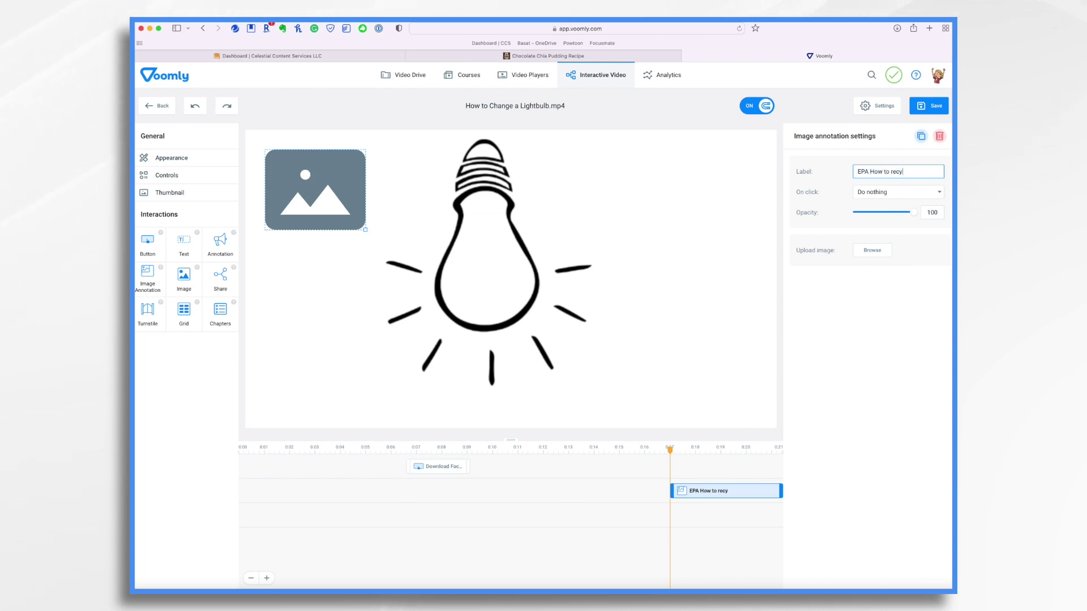
type("A How to recycle bulbs")
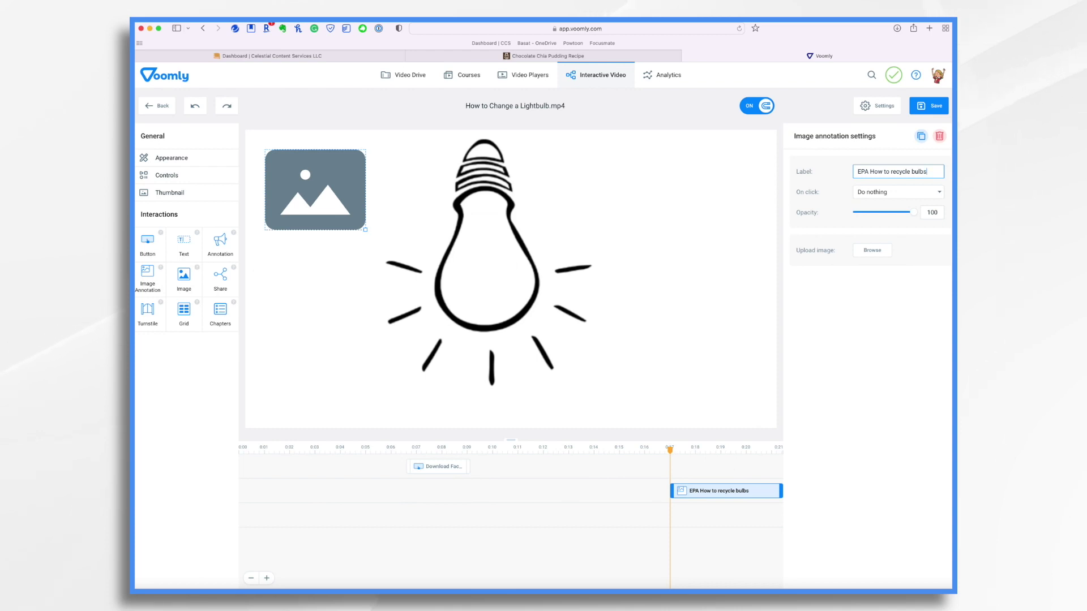
Set the annotation to Open URL and paste the EPA bulb-recycling page address.
left_click(902, 196)
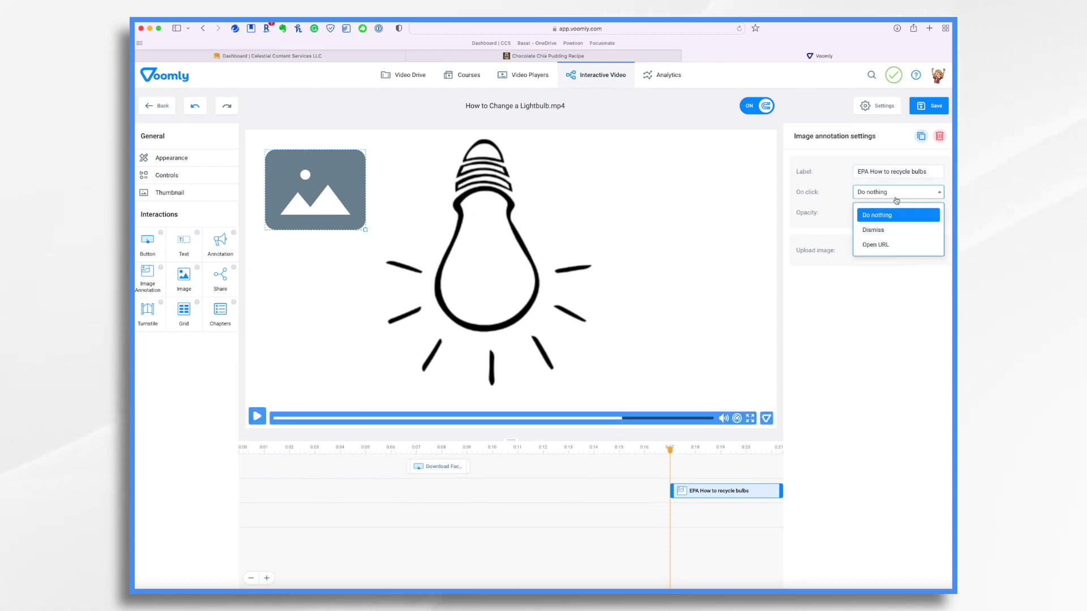
left_click(877, 244)
left_click(934, 212)
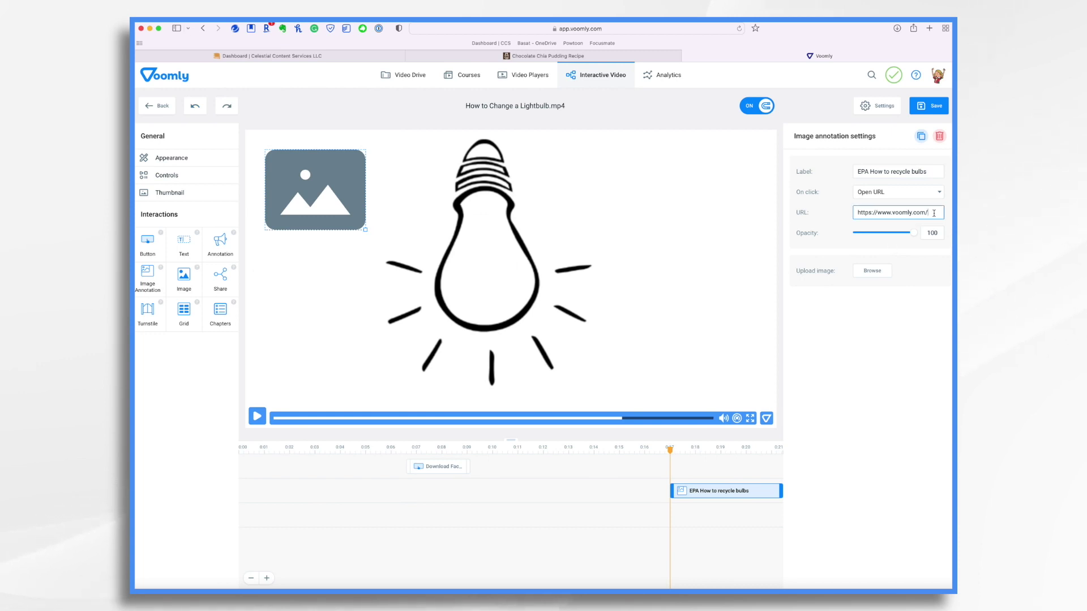
key("super+a")
key("BackSpace")
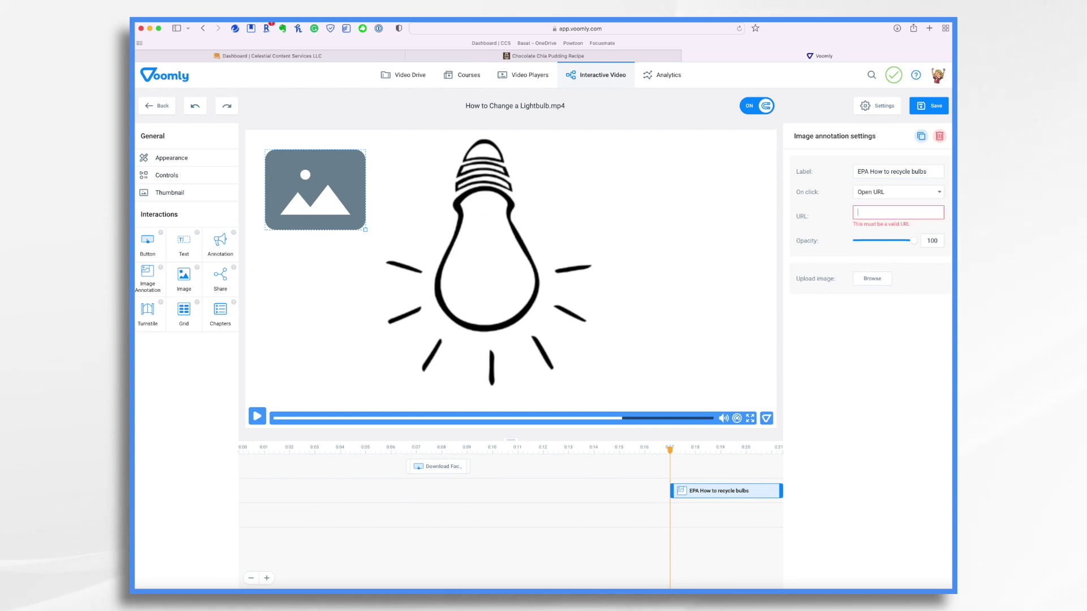
key("super+v")
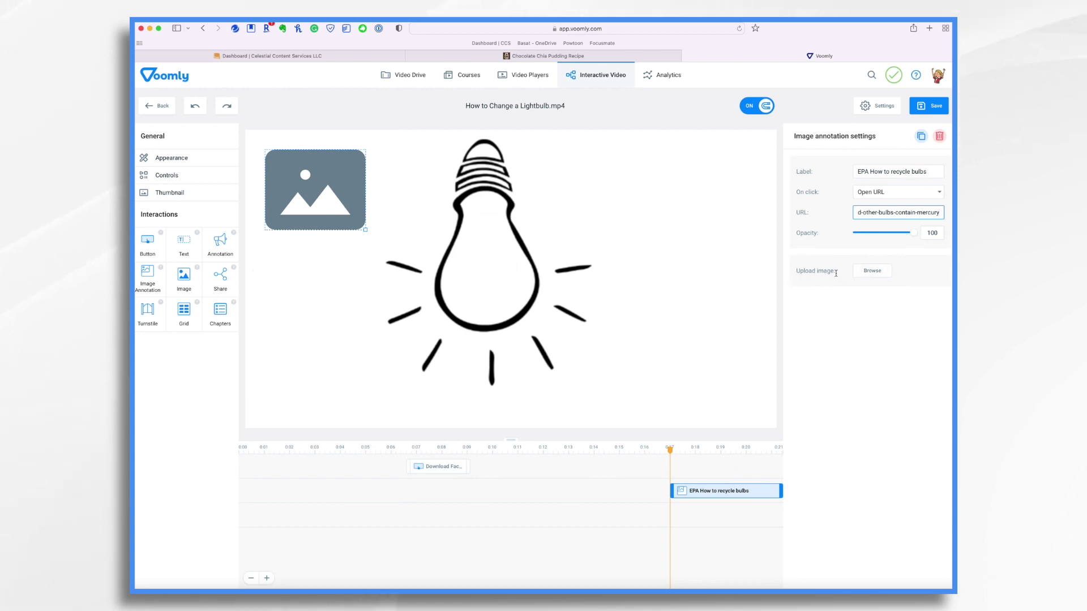
Upload recycle.png from the Desktop as the annotation's image.
left_click(873, 271)
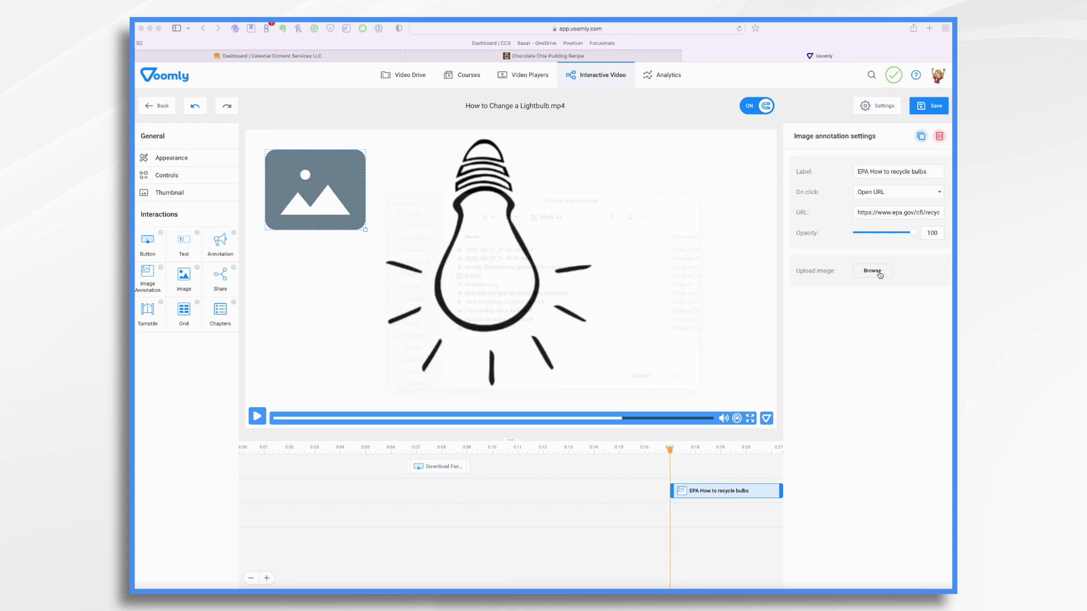
left_click(411, 289)
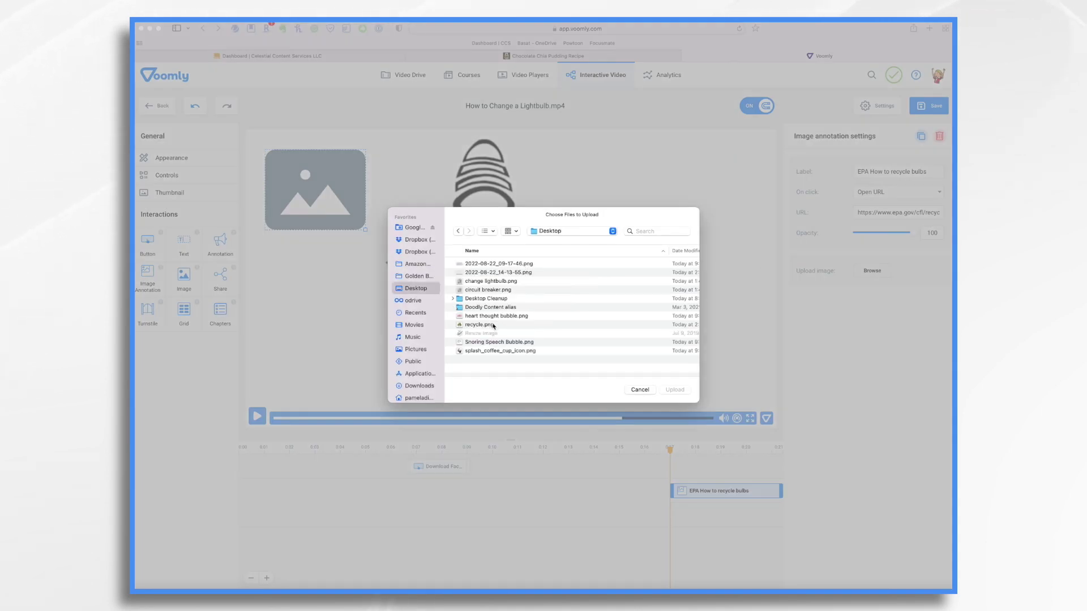
left_click(482, 325)
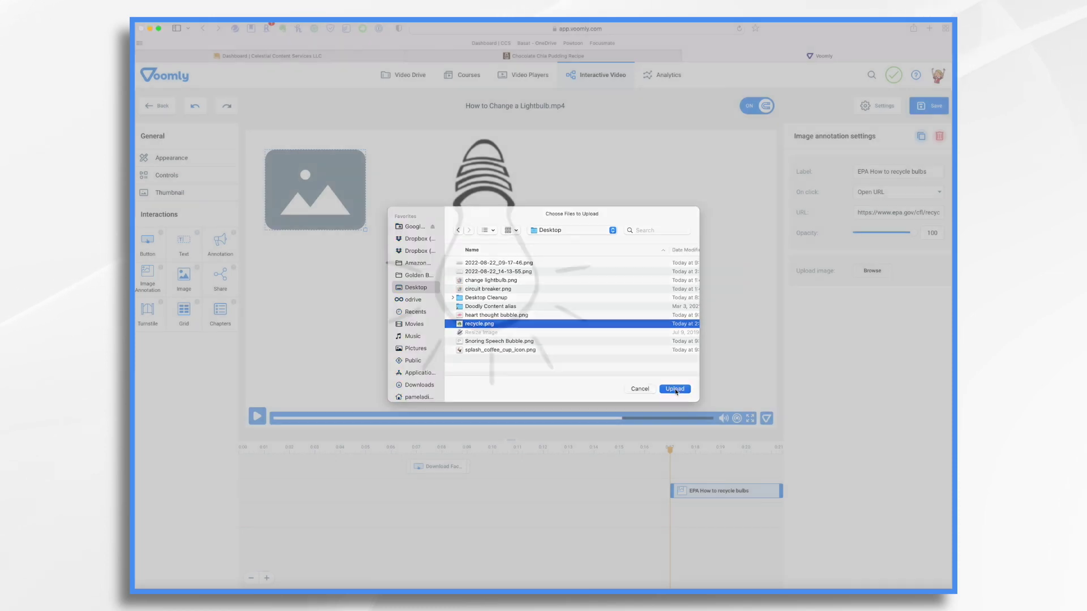
left_click(675, 389)
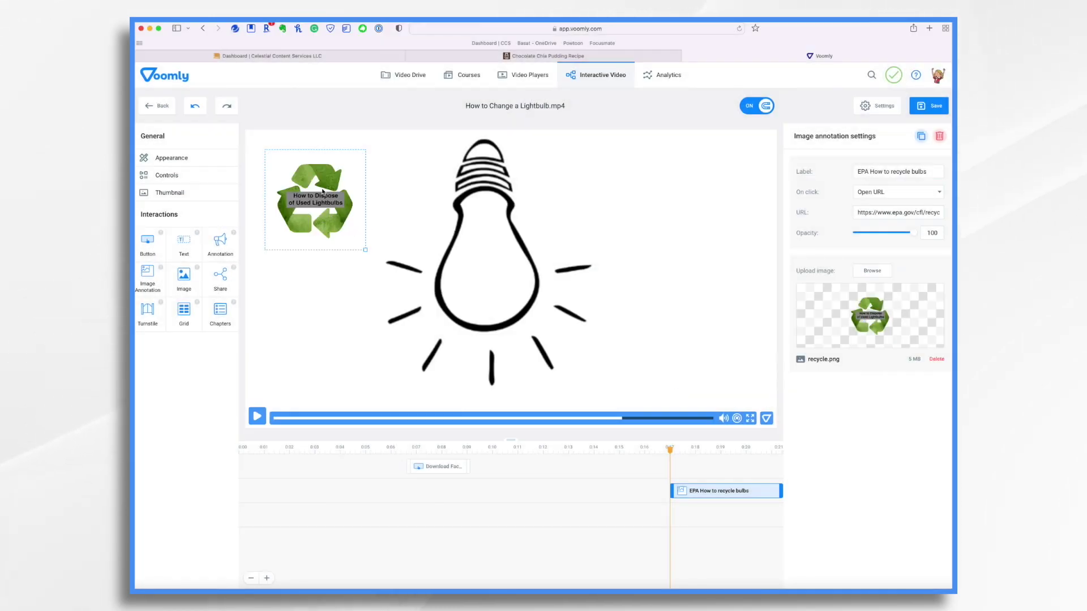
Scrub the lightbulb video around 0:17 to check timing, then save the interactive edits.
mouse_move(670, 451)
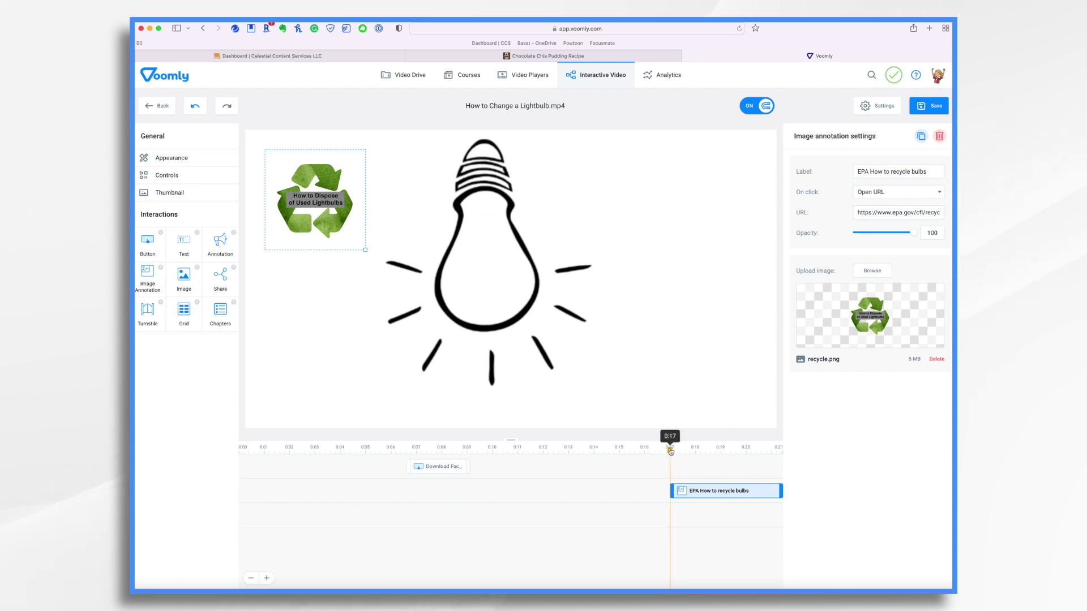
mouse_move(670, 451)
left_mouse_down()
mouse_move(740, 451)
mouse_move(669, 461)
left_mouse_up()
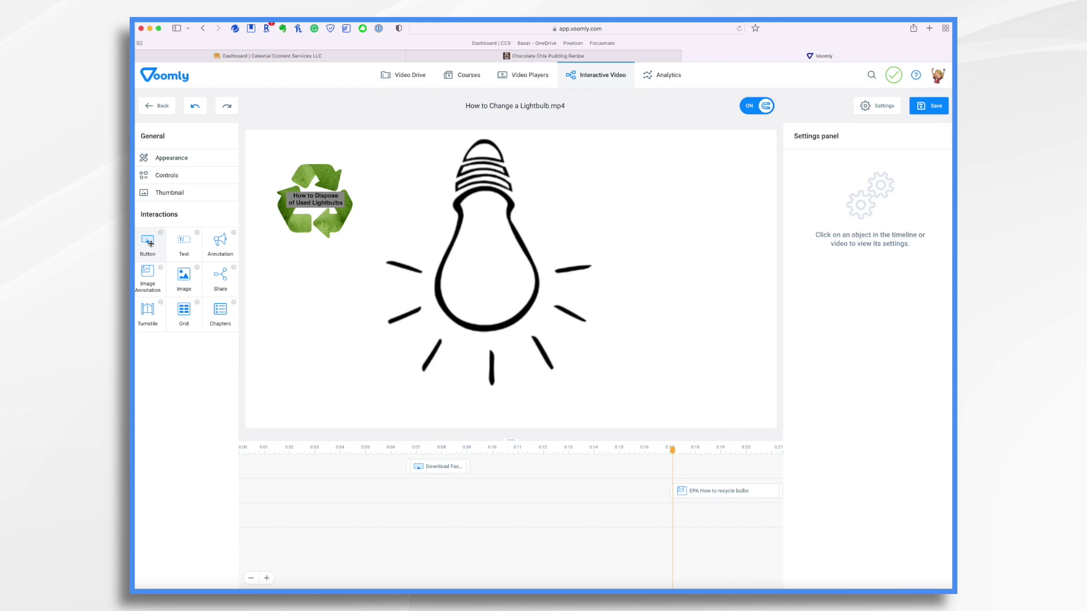
mouse_move(740, 361)
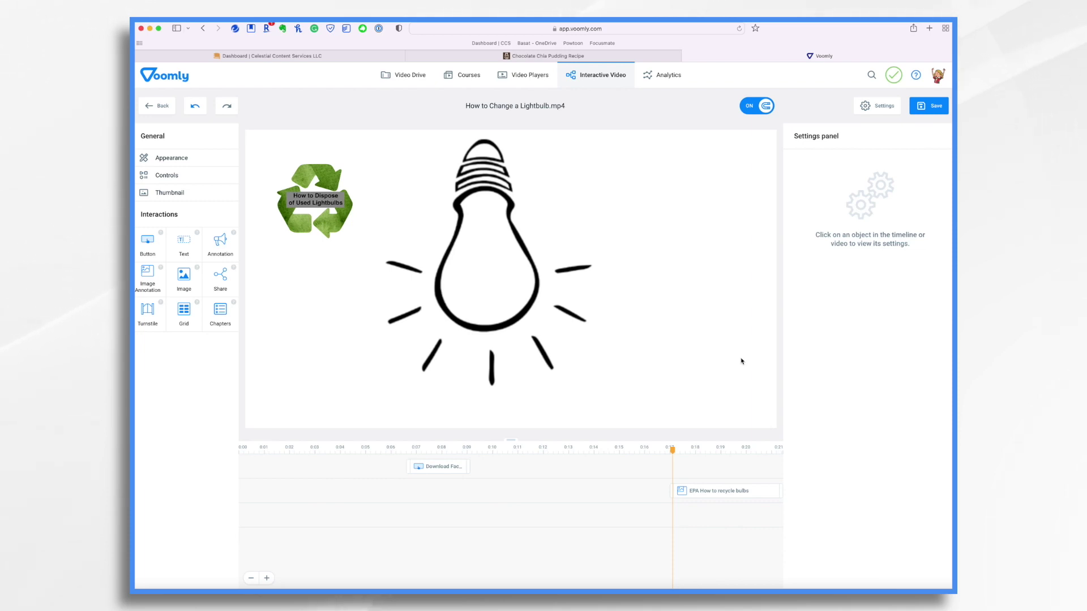
left_click(927, 107)
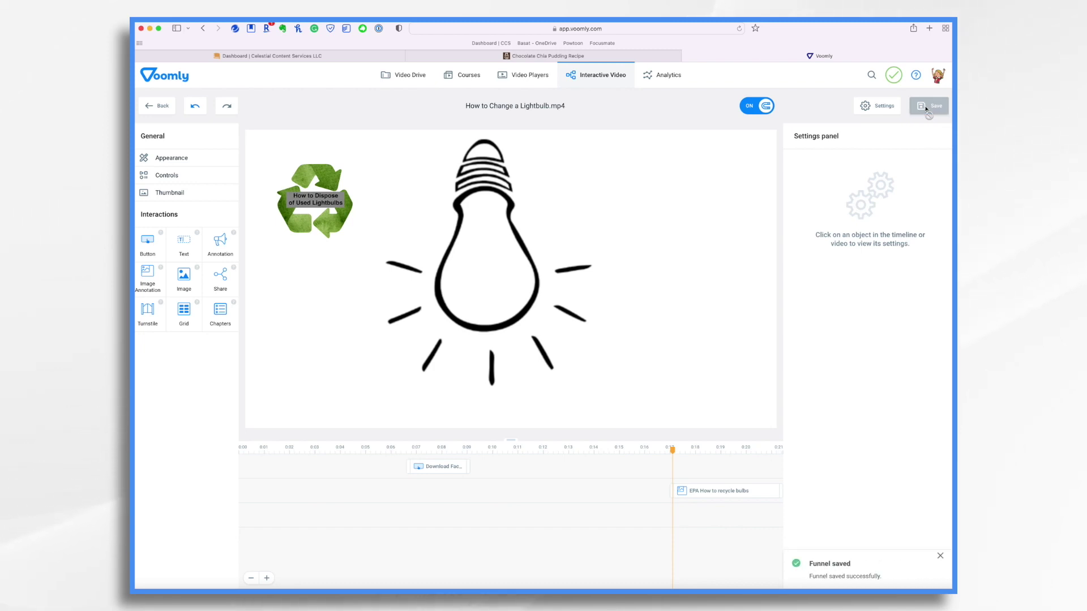
Go back to the funnel list and reopen the Facilities Maintenance Training Video funnel.
mouse_move(478, 395)
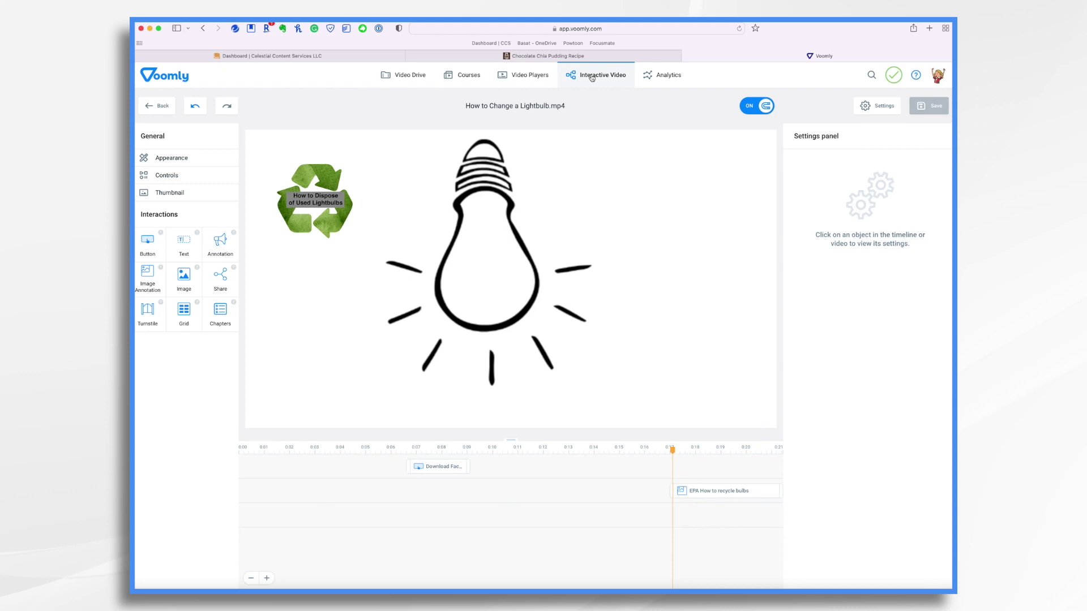
left_click(592, 78)
left_click(283, 216)
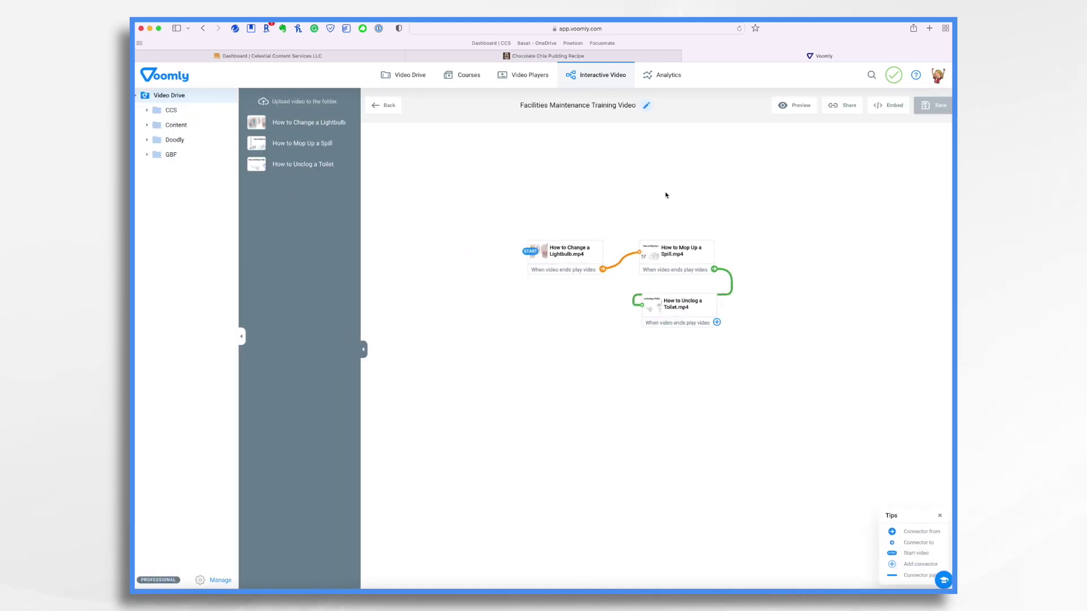
Preview the funnel and test that Download Facility Floor Plan opens Dropbox's floorplan.png.
left_click(797, 108)
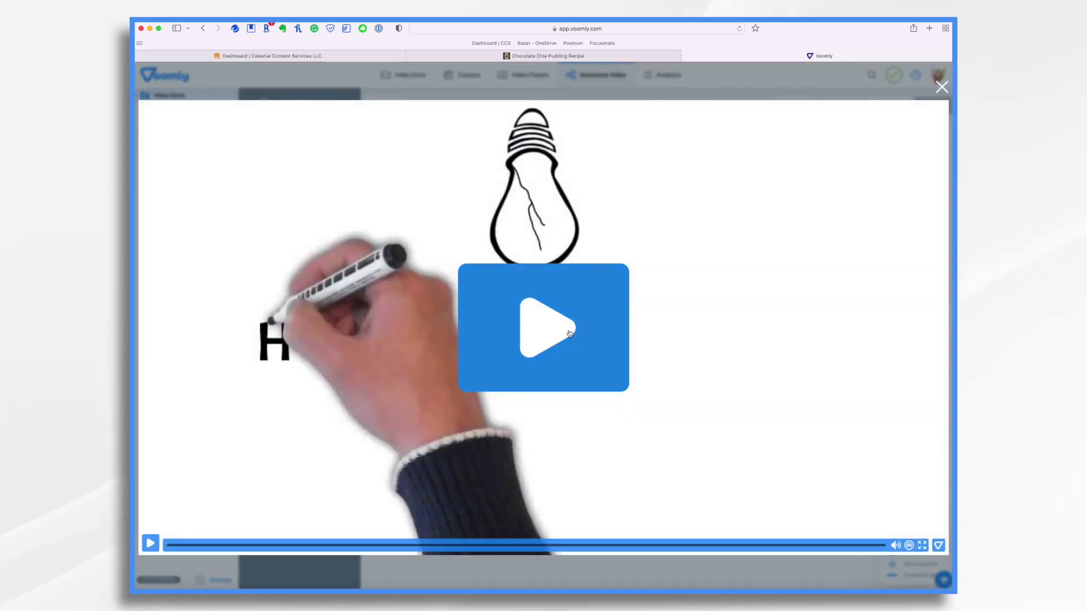
left_click(570, 334)
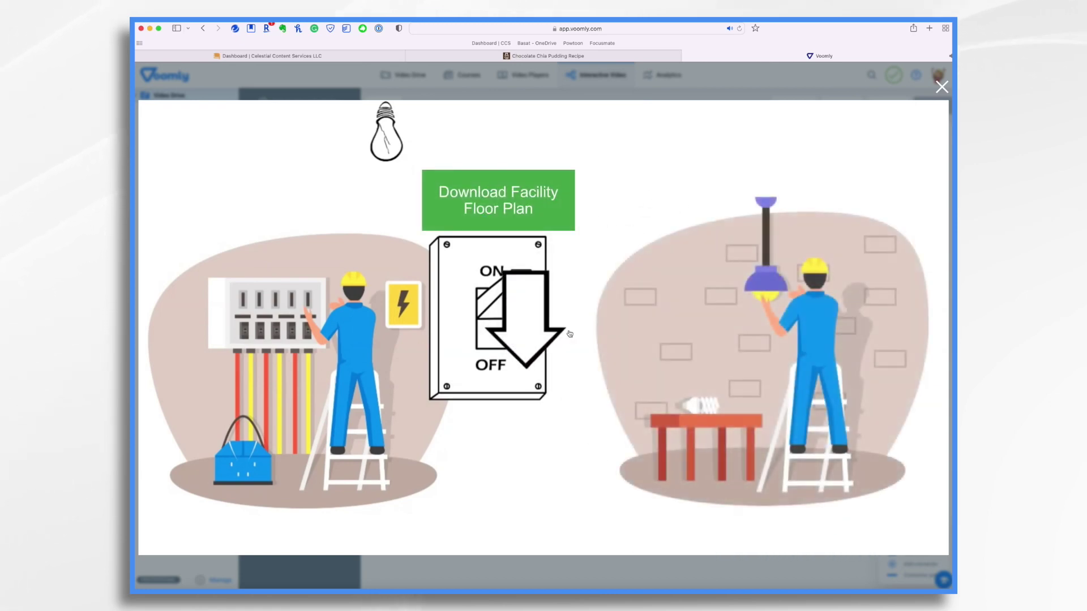
left_click(565, 211)
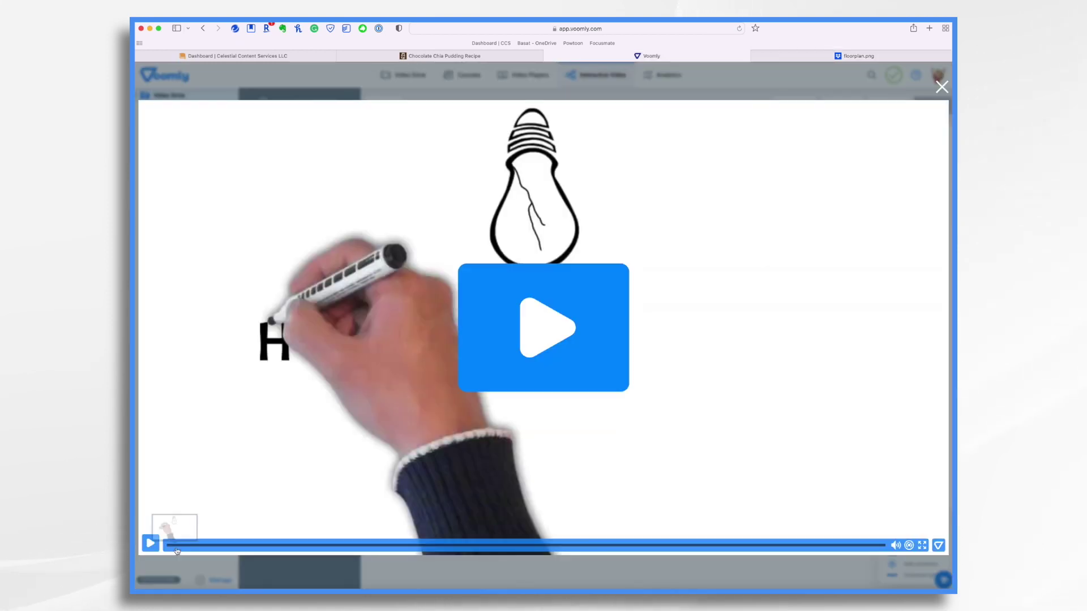
Play the preview and test the recycling image link to EPA's CFL recycling page.
left_click(151, 544)
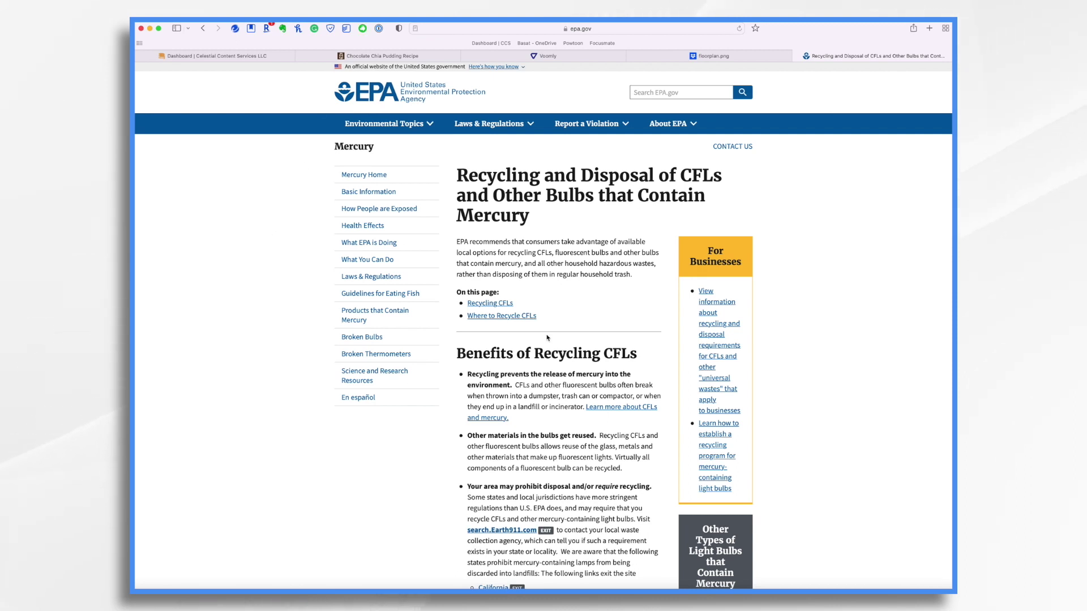
scroll(593, 206, "down", 10)
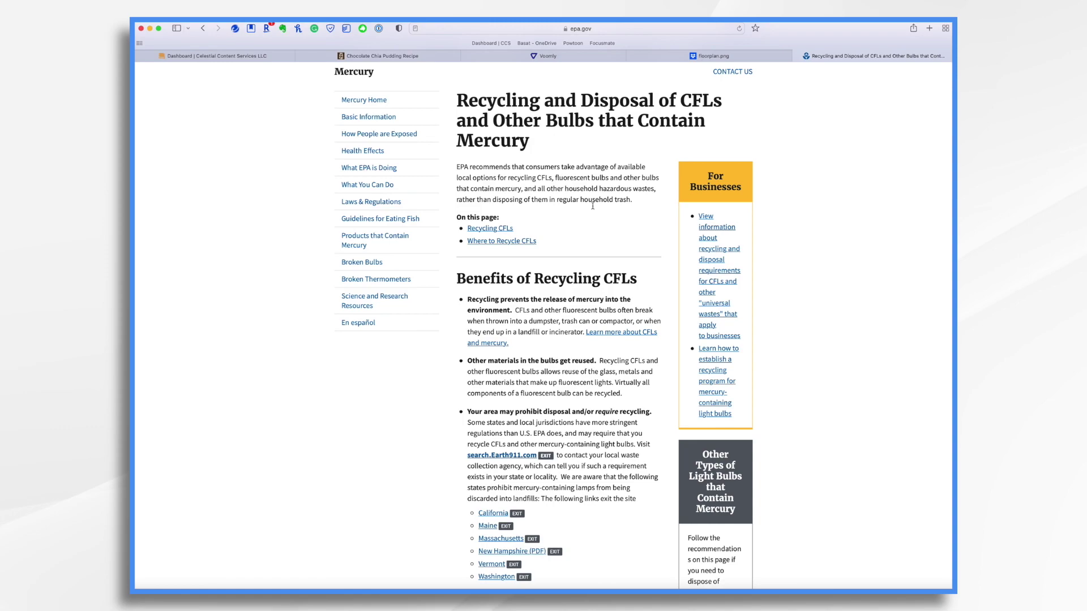
scroll(592, 206, "up", 12)
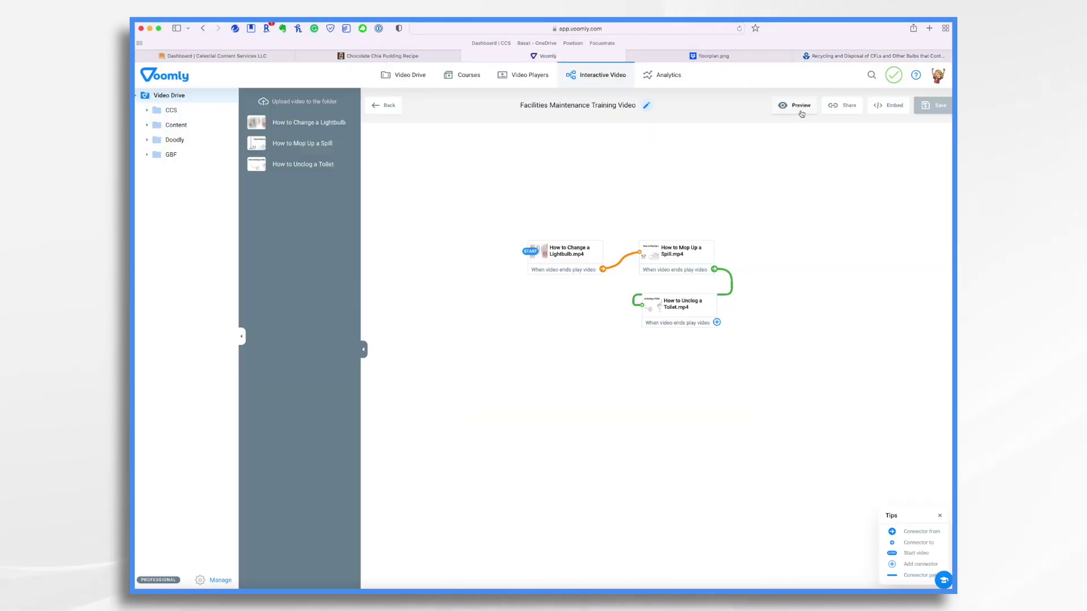
Preview the chain from the lightbulb video through Mop Up a Spill, pausing How to Unclog a Toilet.
left_click(801, 112)
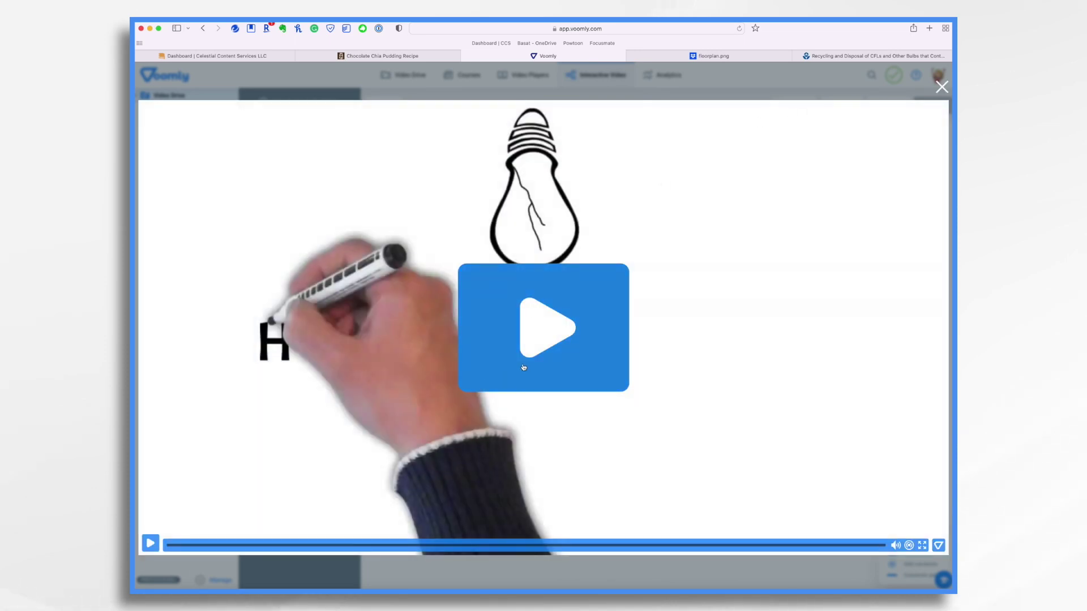
left_click(524, 367)
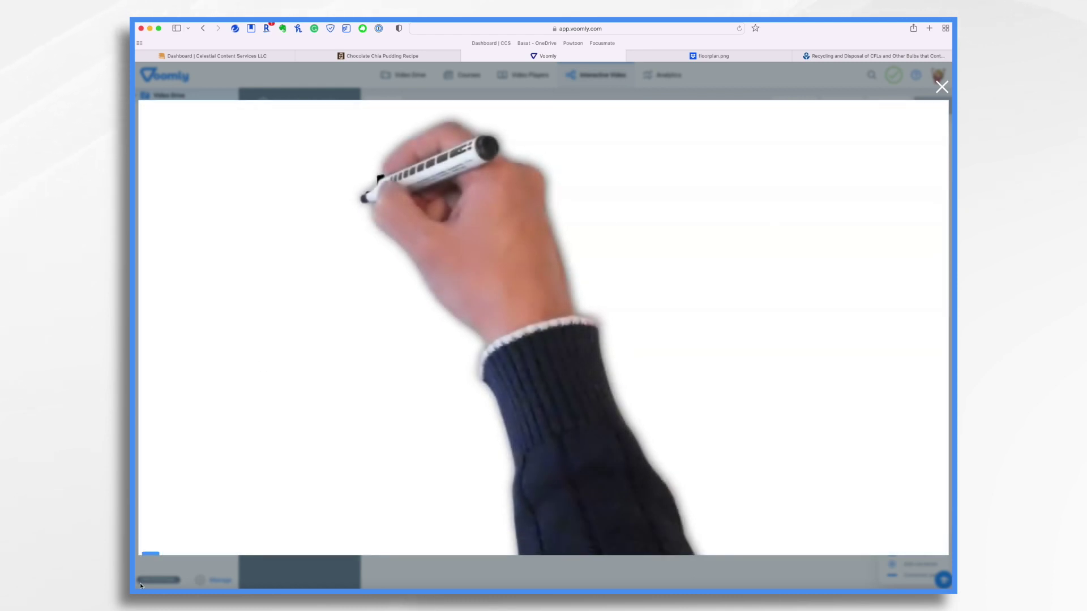
left_click(151, 544)
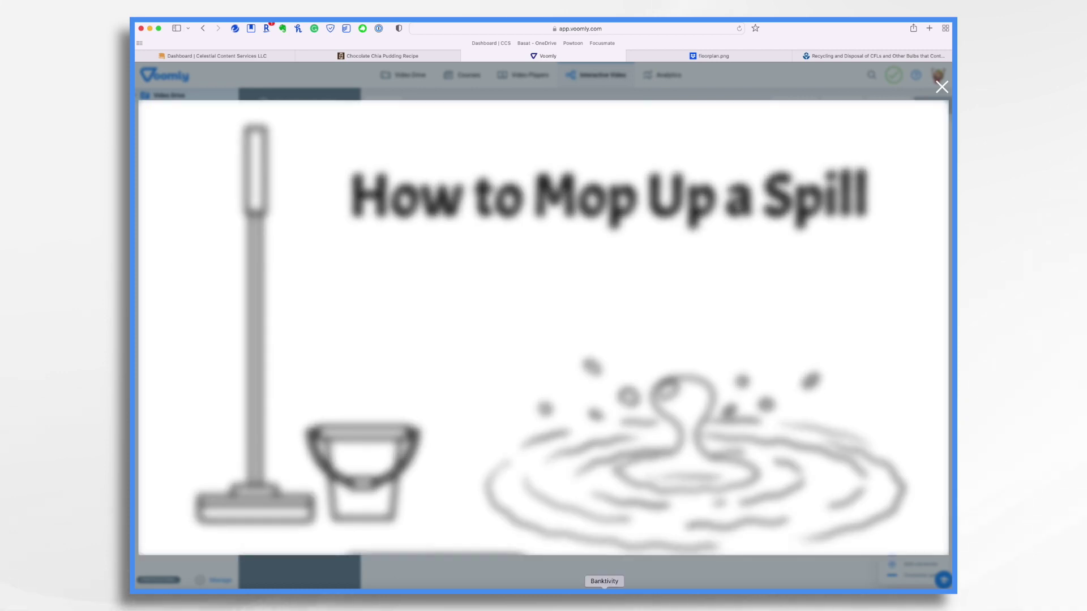
left_click(395, 443)
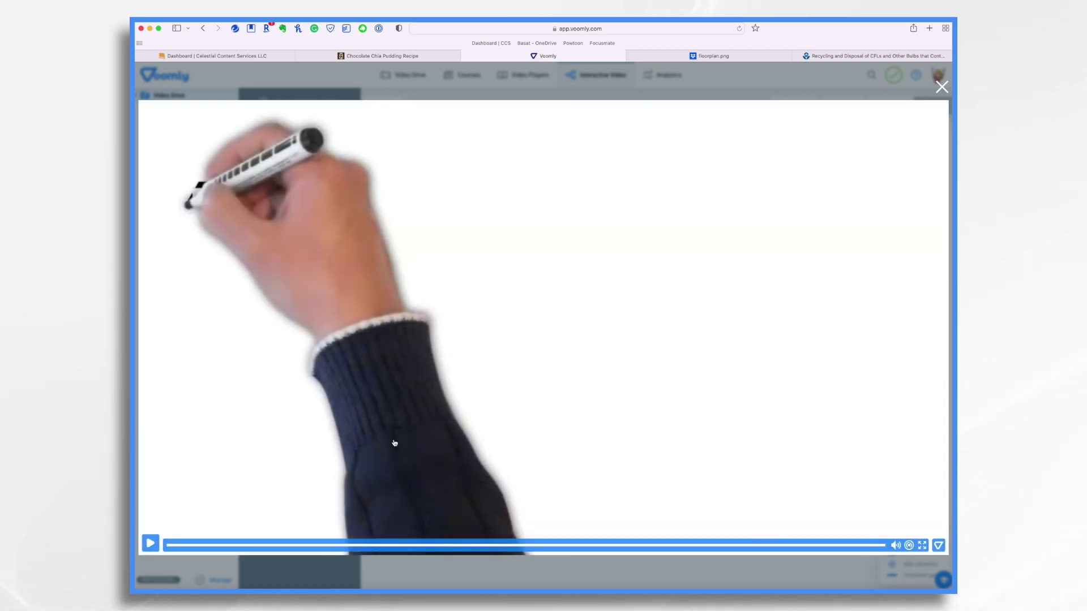
left_click(150, 544)
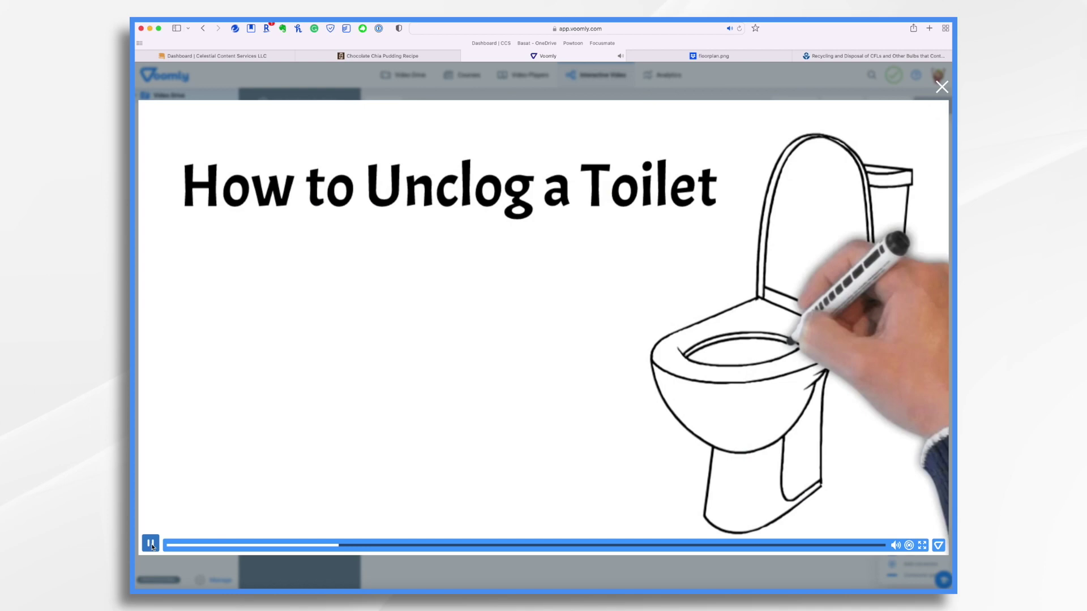
left_click(151, 545)
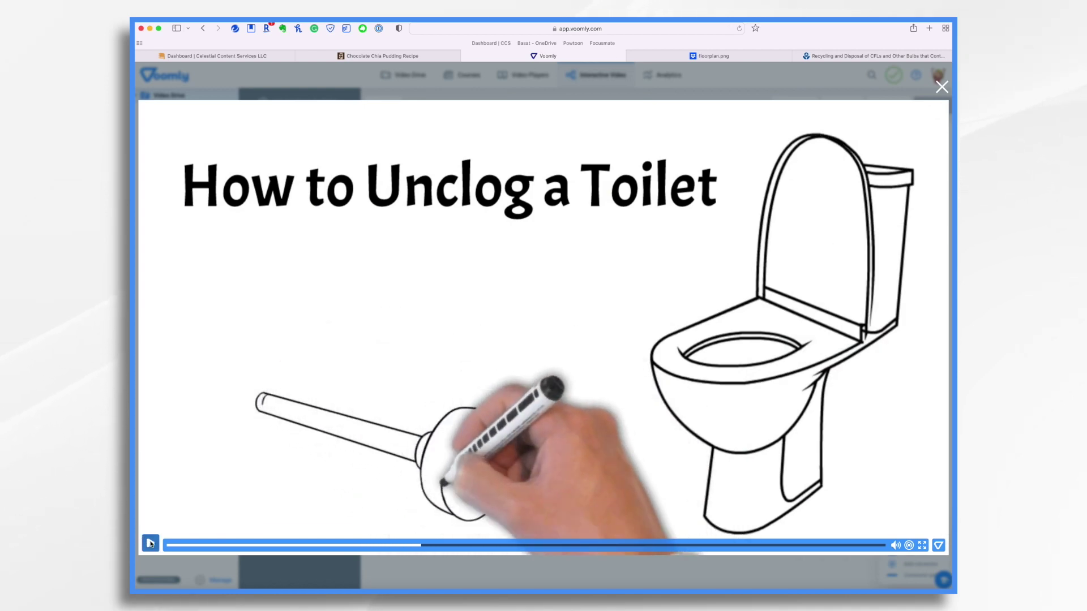